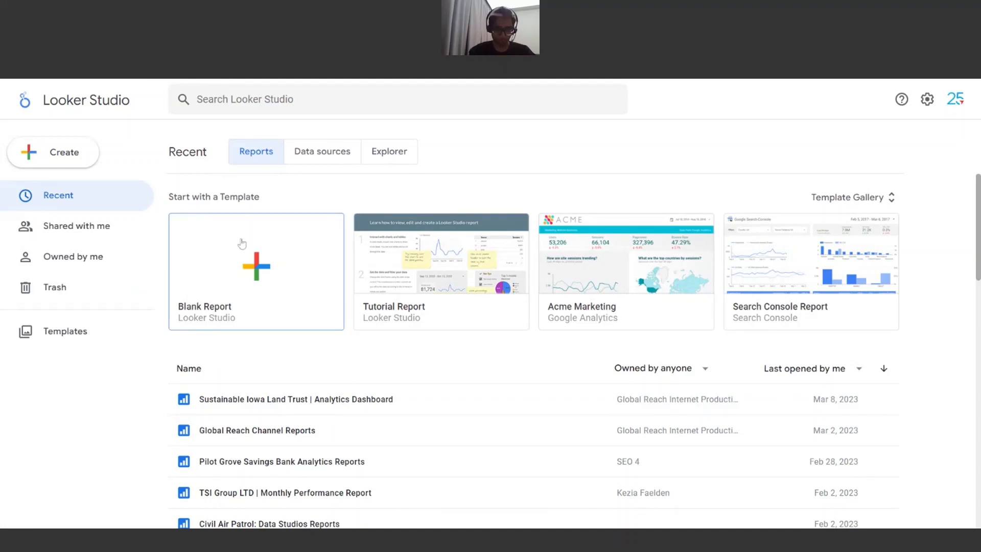
Step: Start a blank report with the Google Analytics connector and choose the Global Reach Internet Productions account
{"action": "left_click", "coordinate": [240, 285]}
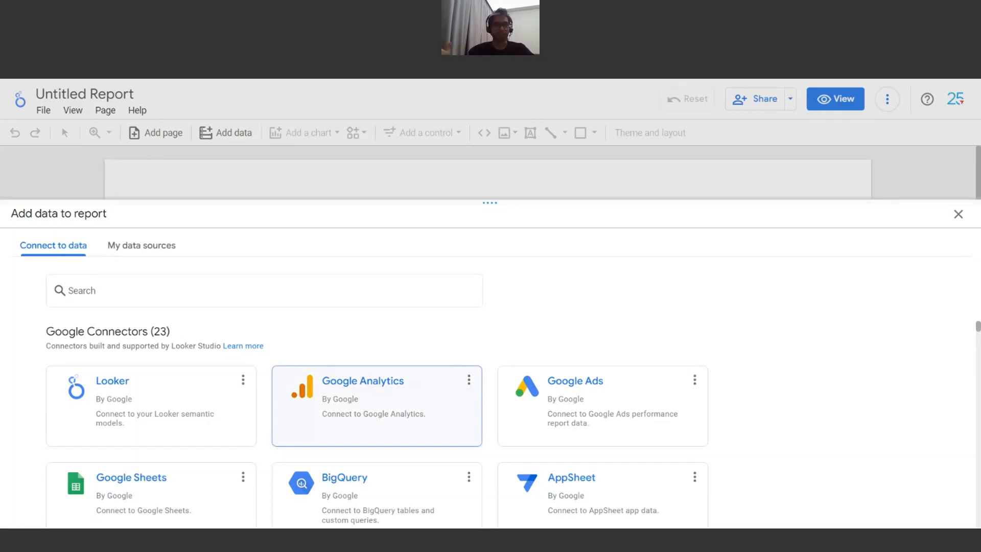
{"action": "left_click", "coordinate": [364, 381]}
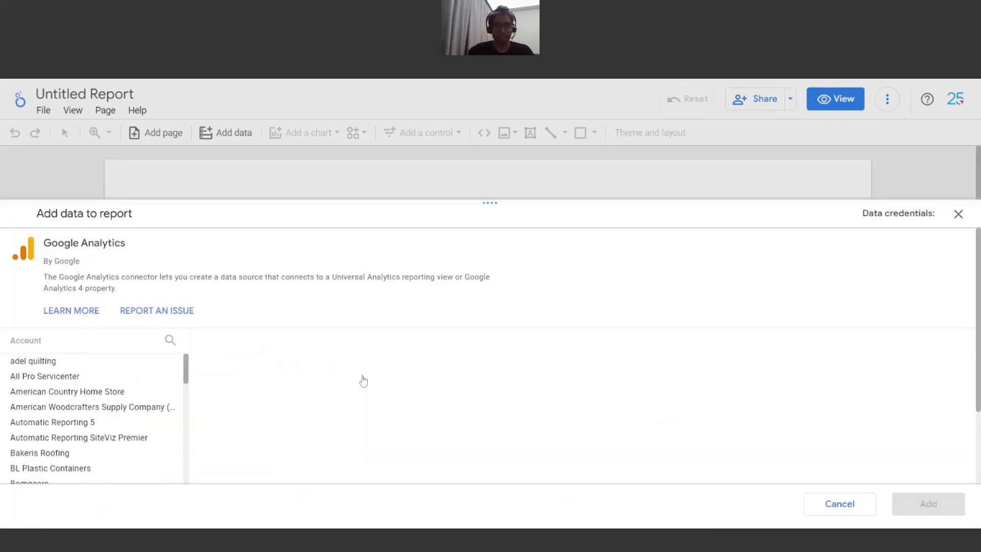
{"action": "left_click", "coordinate": [170, 340]}
{"action": "type", "text": "globa"}
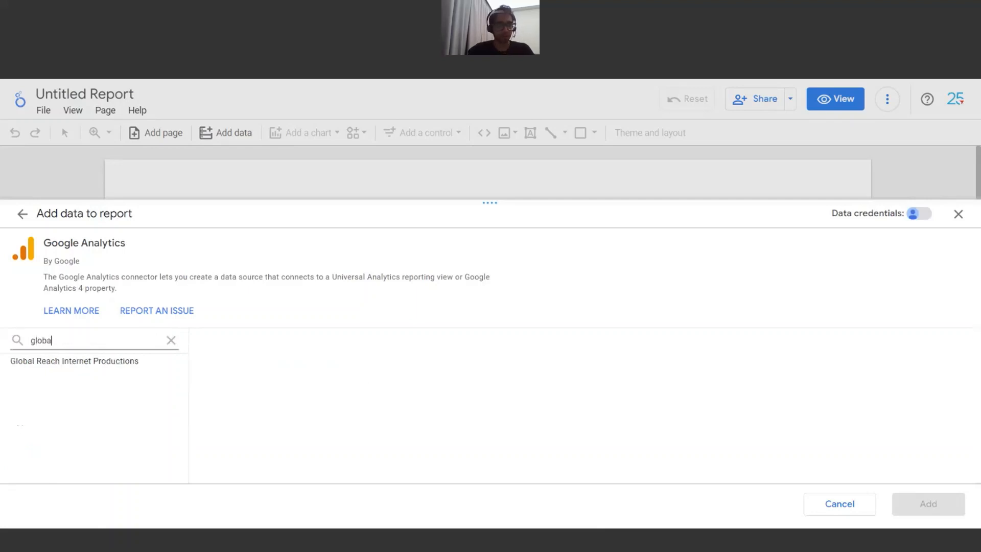
{"action": "type", "text": "l r"}
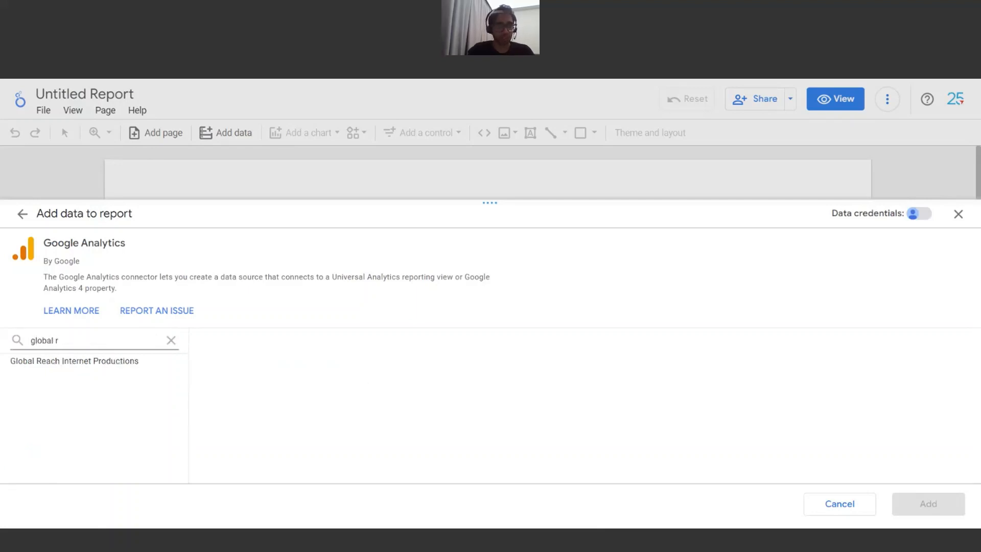
{"action": "left_click", "coordinate": [122, 364]}
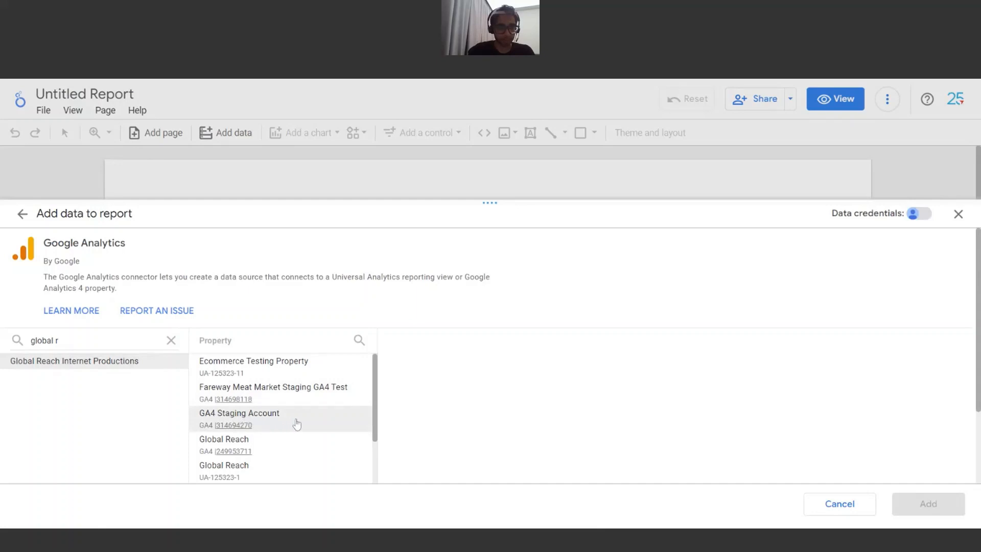
Step: Add the account's Global Reach GA4 property to the report as its data source
{"action": "scroll", "coordinate": [282, 424], "scroll_direction": "down", "scroll_amount": 3}
{"action": "scroll", "coordinate": [281, 412], "scroll_direction": "down", "scroll_amount": 5}
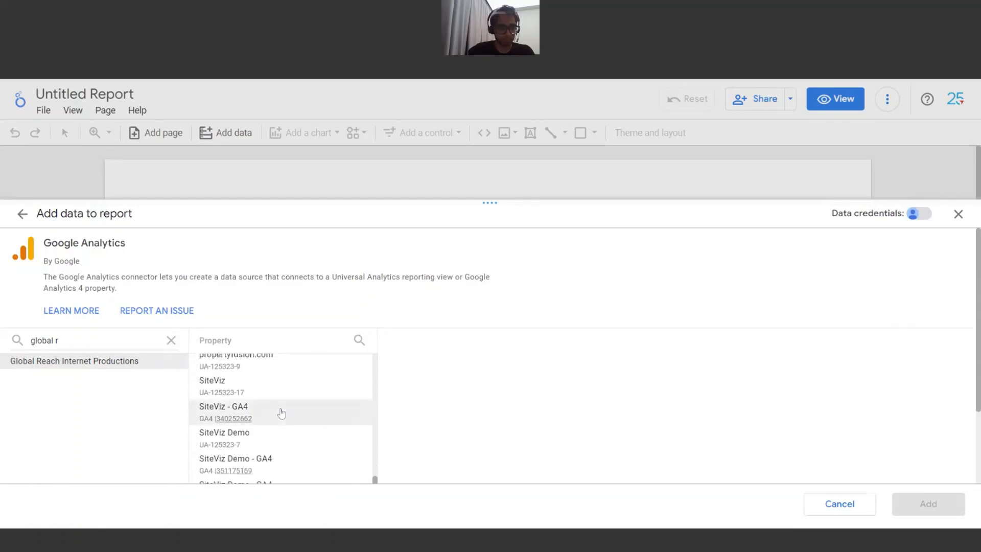
{"action": "scroll", "coordinate": [281, 413], "scroll_direction": "down", "scroll_amount": 1}
{"action": "scroll", "coordinate": [284, 404], "scroll_direction": "up", "scroll_amount": 8}
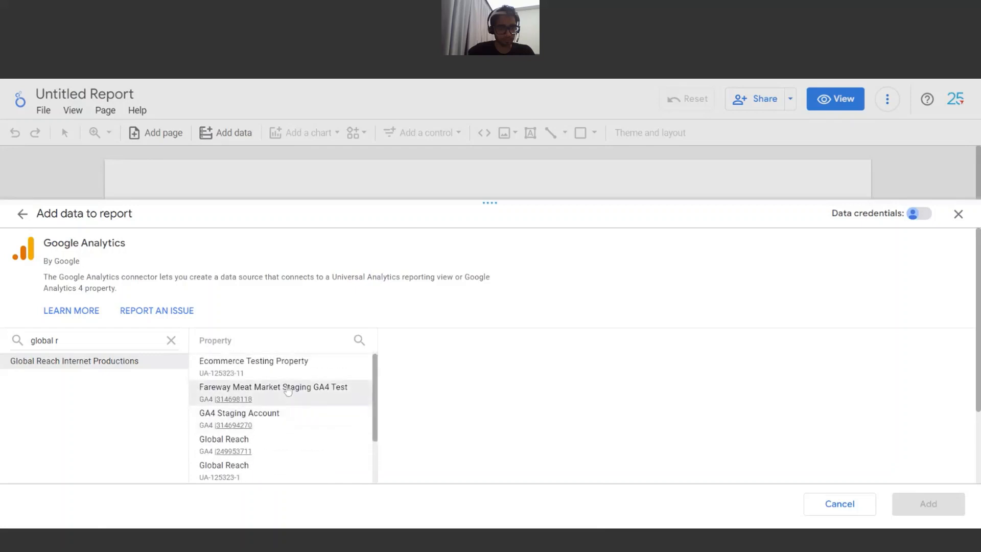
{"action": "left_click", "coordinate": [304, 446]}
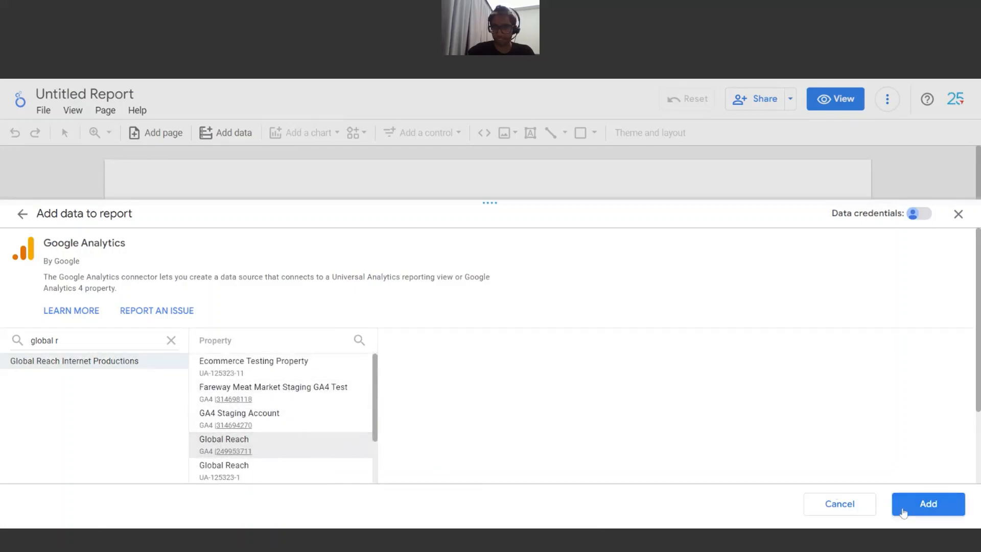
{"action": "left_click", "coordinate": [903, 513]}
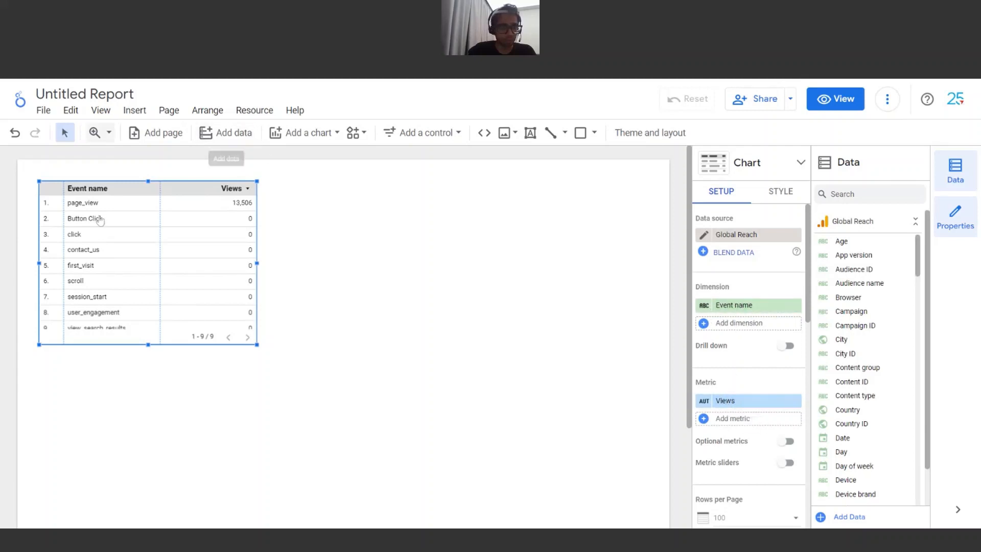
Step: Delete the default event name and views table from the report page
{"action": "scroll", "coordinate": [168, 248], "scroll_direction": "down", "scroll_amount": 1}
{"action": "scroll", "coordinate": [149, 260], "scroll_direction": "up", "scroll_amount": 1}
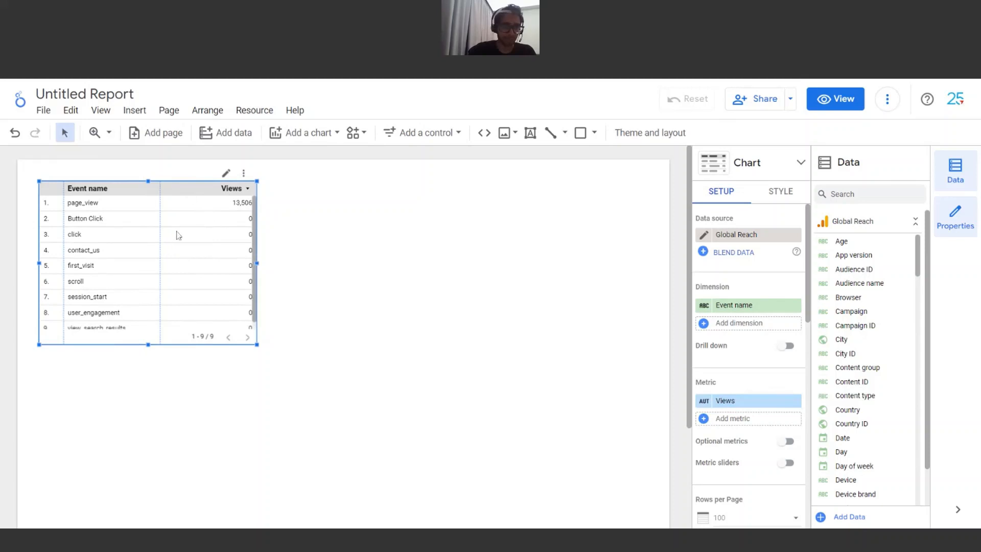
{"action": "left_click_drag", "start_coordinate": [176, 230], "coordinate": [206, 238]}
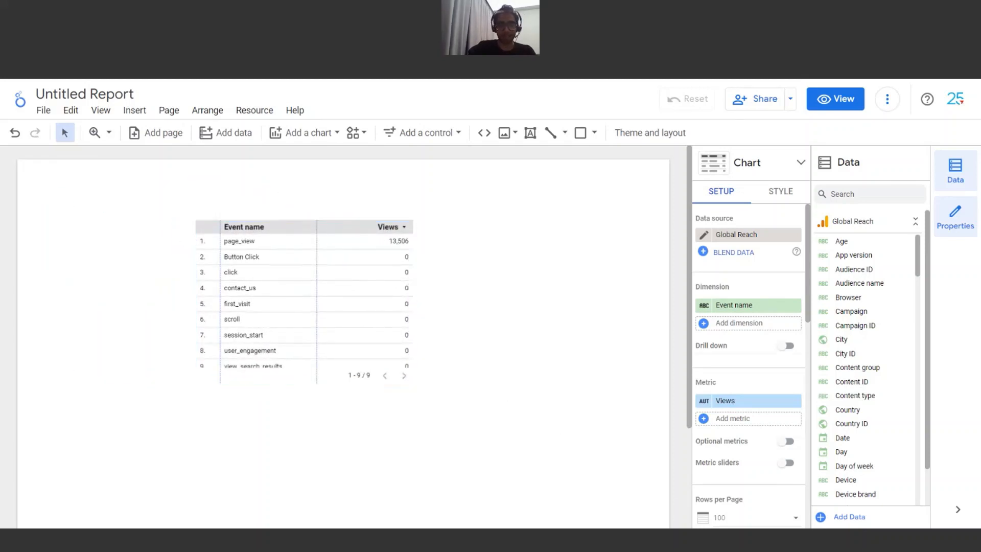
{"action": "key", "text": "Delete"}
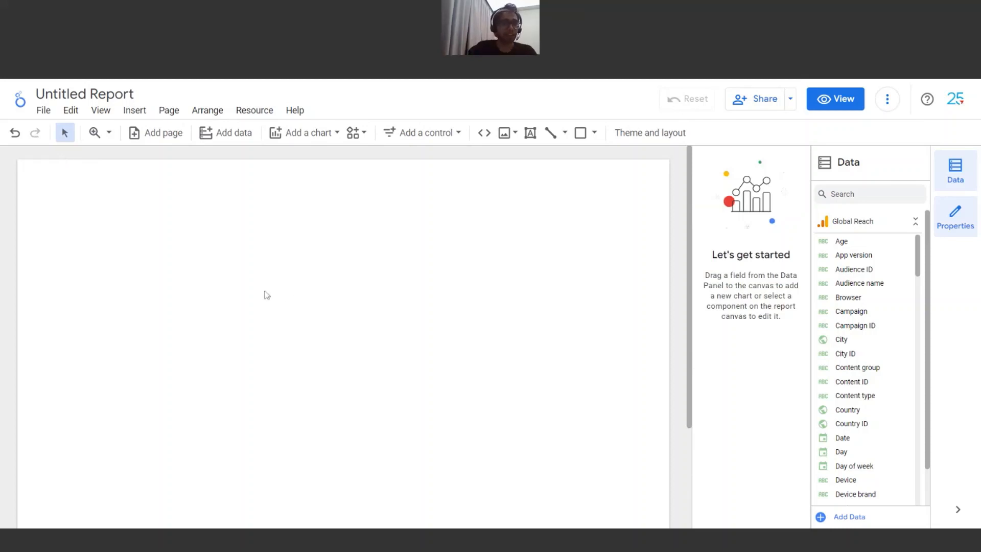
Step: Rename the report as Tutorial Report
{"action": "left_click", "coordinate": [79, 94]}
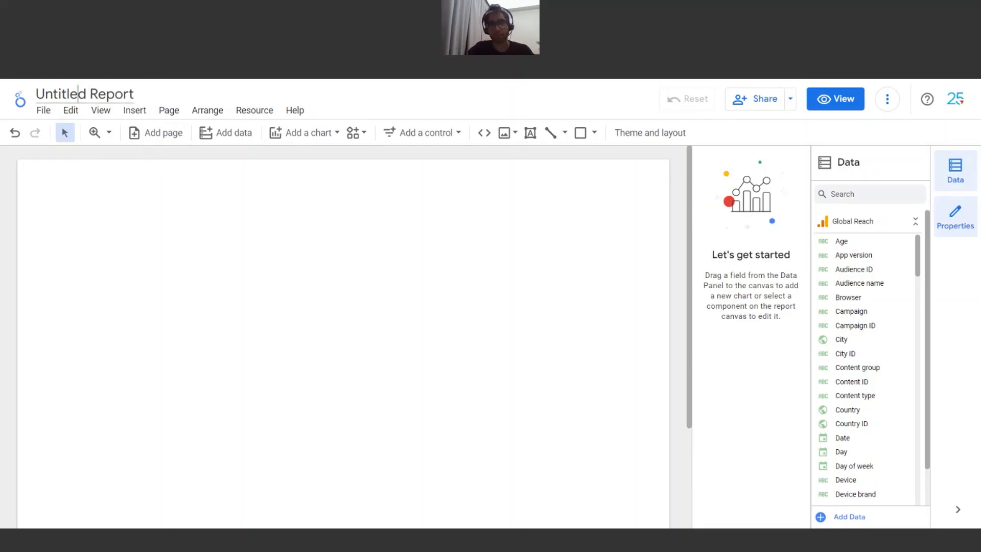
{"action": "key", "text": "ctrl+a"}
{"action": "key", "text": "BackSpace"}
{"action": "type", "text": "Tutoria"}
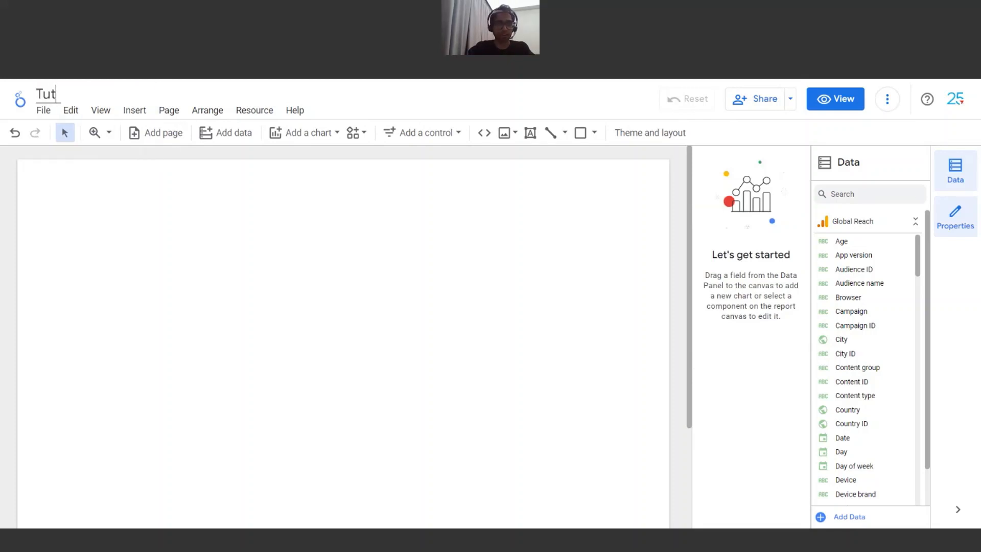
{"action": "key", "text": "BackSpace"}
{"action": "type", "text": "ial Report"}
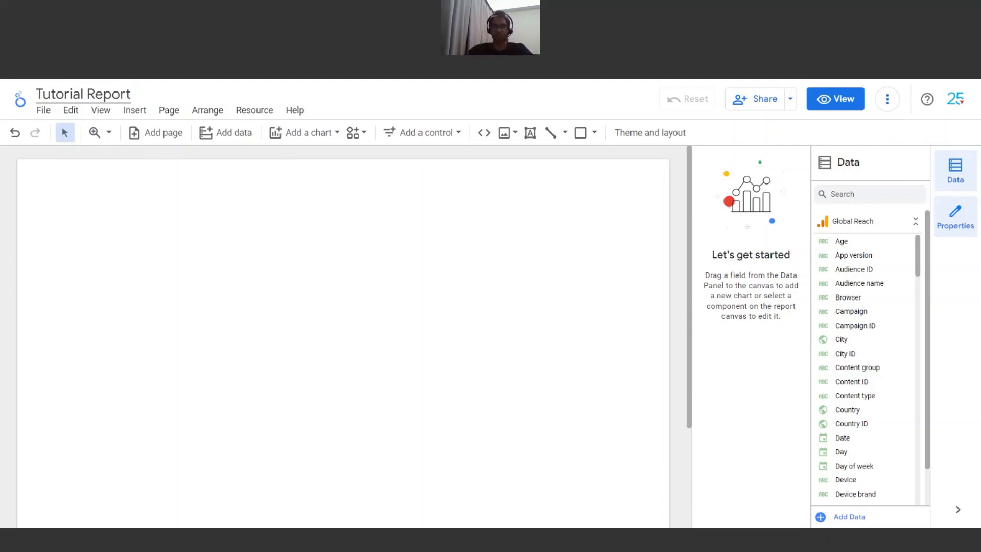
Step: Find the Page title field in the Global Reach data and place it on the blank page as a table
{"action": "scroll", "coordinate": [856, 300], "scroll_direction": "down", "scroll_amount": 4}
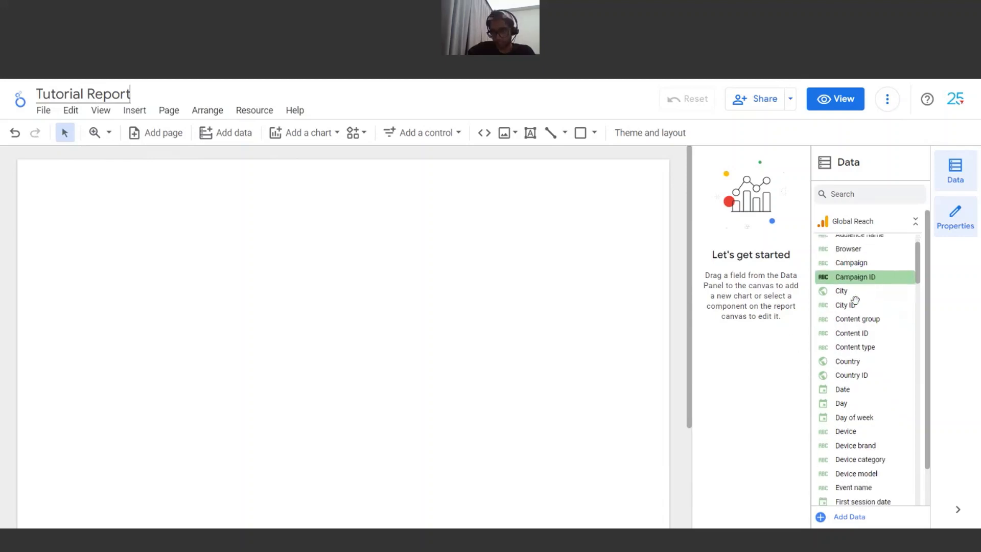
{"action": "scroll", "coordinate": [856, 300], "scroll_direction": "down", "scroll_amount": 5}
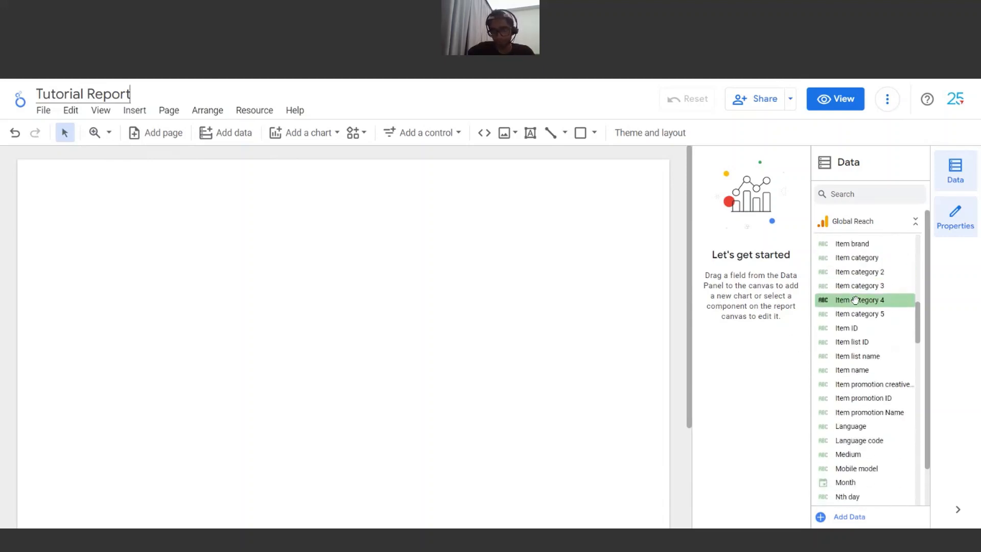
{"action": "scroll", "coordinate": [855, 300], "scroll_direction": "down", "scroll_amount": 2}
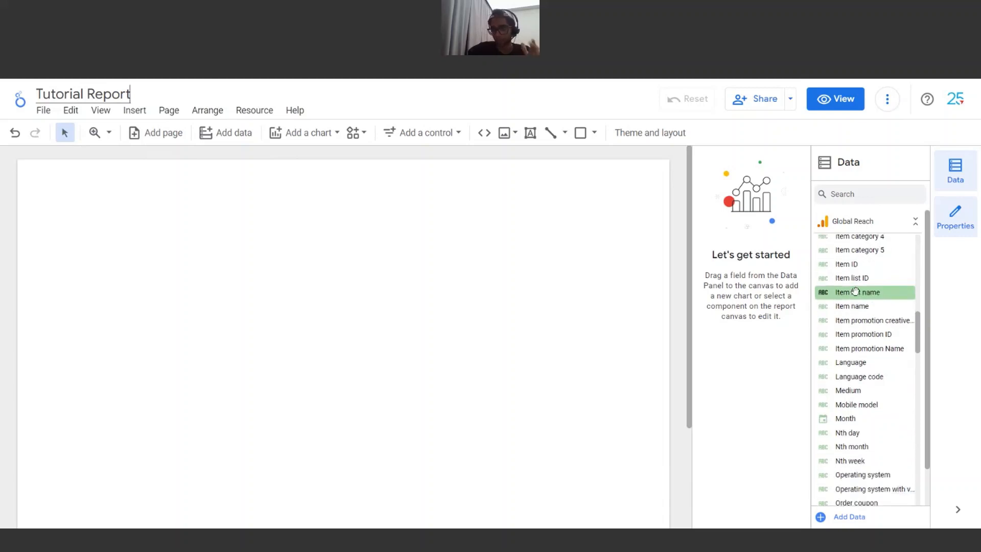
{"action": "scroll", "coordinate": [851, 293], "scroll_direction": "up", "scroll_amount": 10}
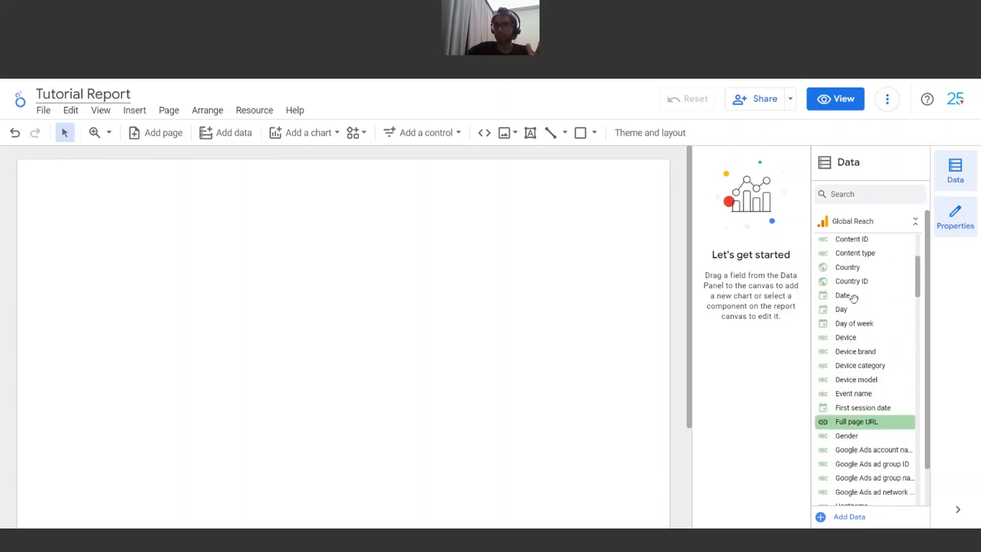
{"action": "left_click", "coordinate": [864, 195]}
{"action": "type", "text": "page title"}
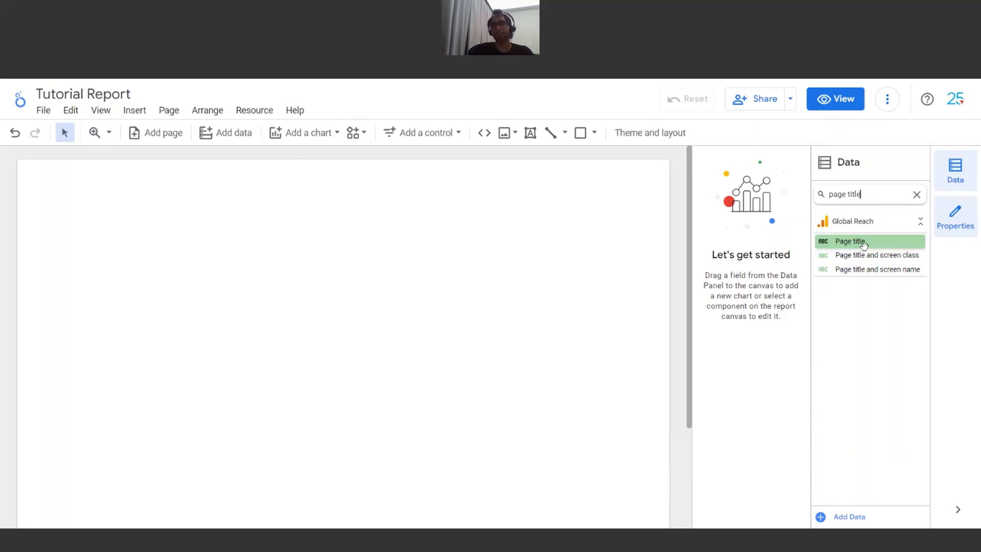
{"action": "left_click_drag", "start_coordinate": [871, 243], "coordinate": [209, 258]}
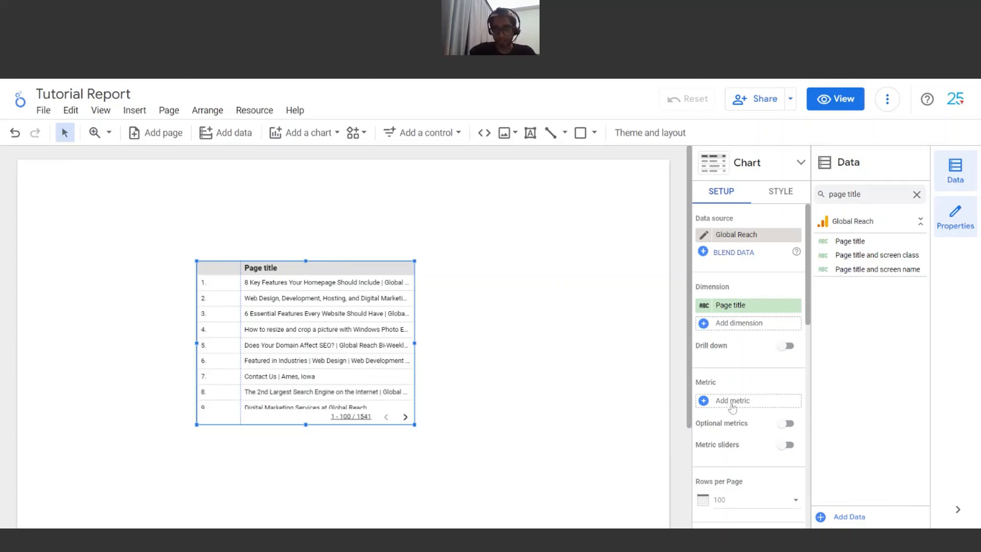
Step: Add Views as a metric to the page title table and shift the table slightly up and to the left
{"action": "left_click", "coordinate": [732, 401]}
{"action": "type", "text": "v"}
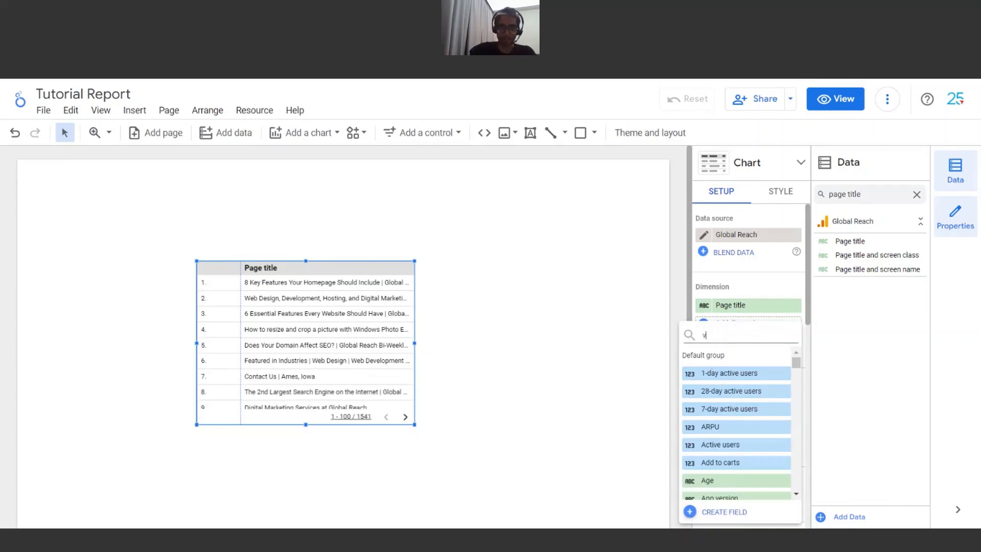
{"action": "type", "text": "iews"}
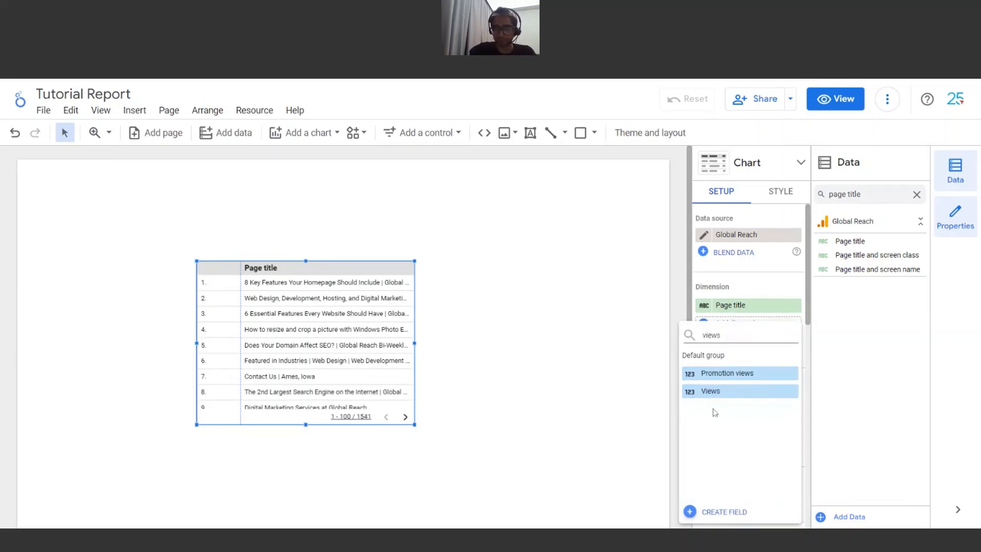
{"action": "left_click", "coordinate": [716, 392]}
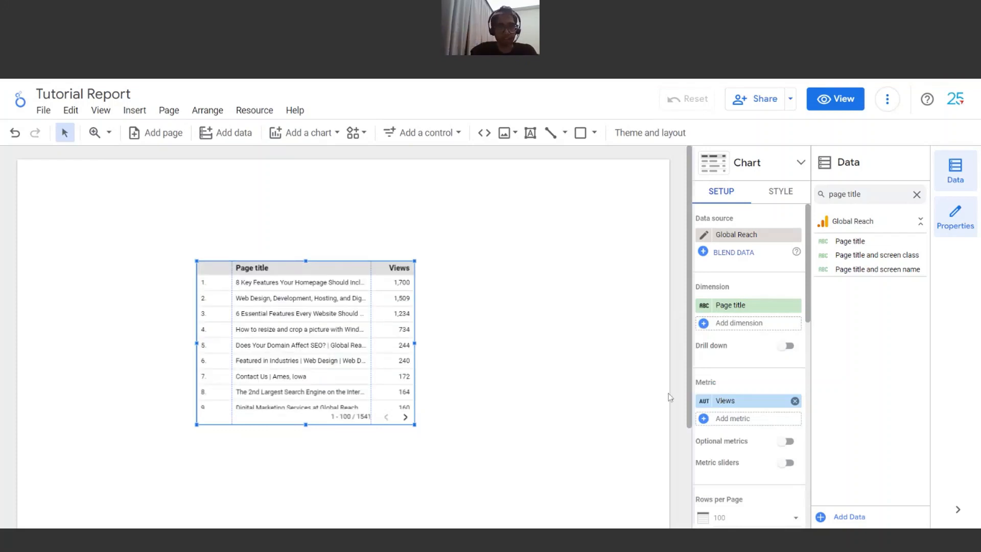
{"action": "left_click_drag", "start_coordinate": [379, 299], "coordinate": [350, 279]}
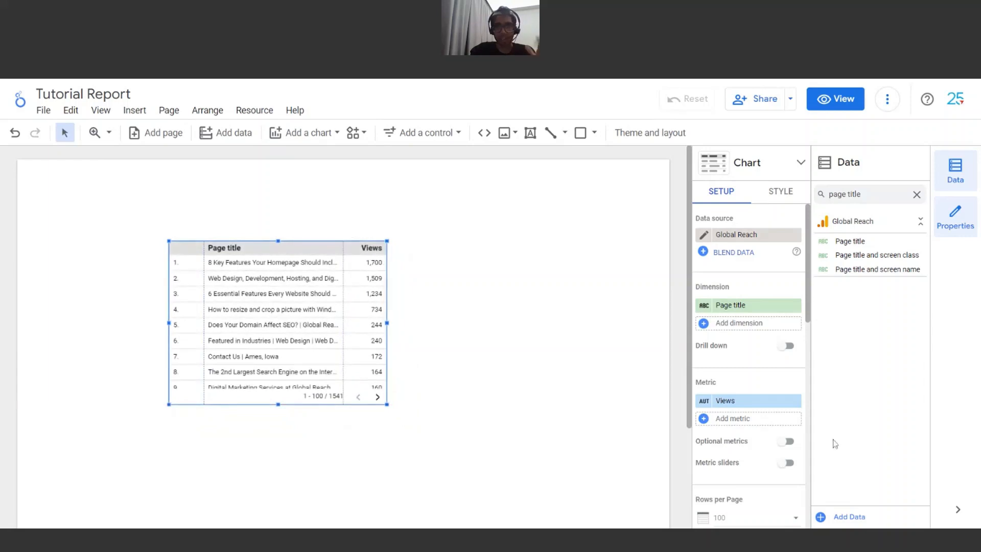
Step: Add Conversions as a second metric to the page title table
{"action": "left_click", "coordinate": [767, 422]}
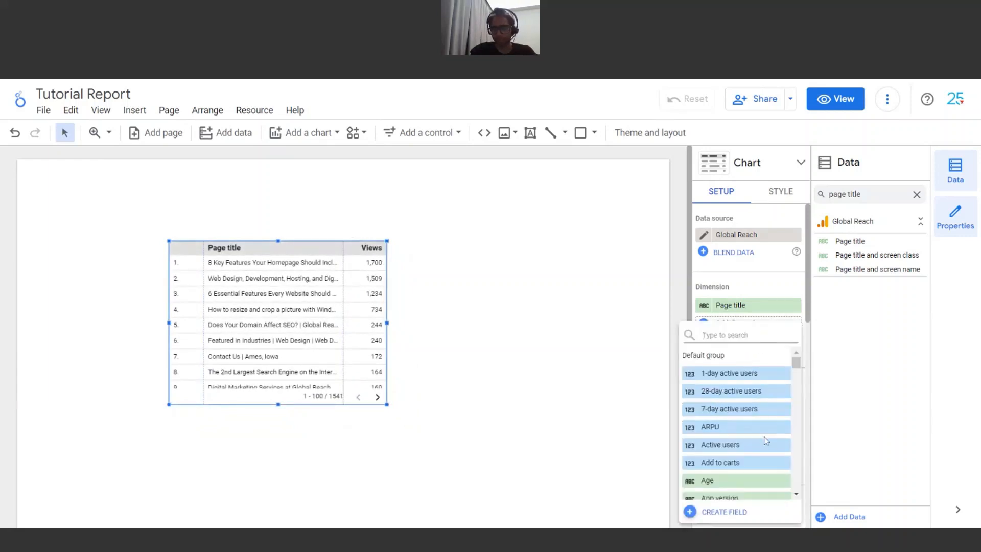
{"action": "scroll", "coordinate": [766, 441], "scroll_direction": "down", "scroll_amount": 5}
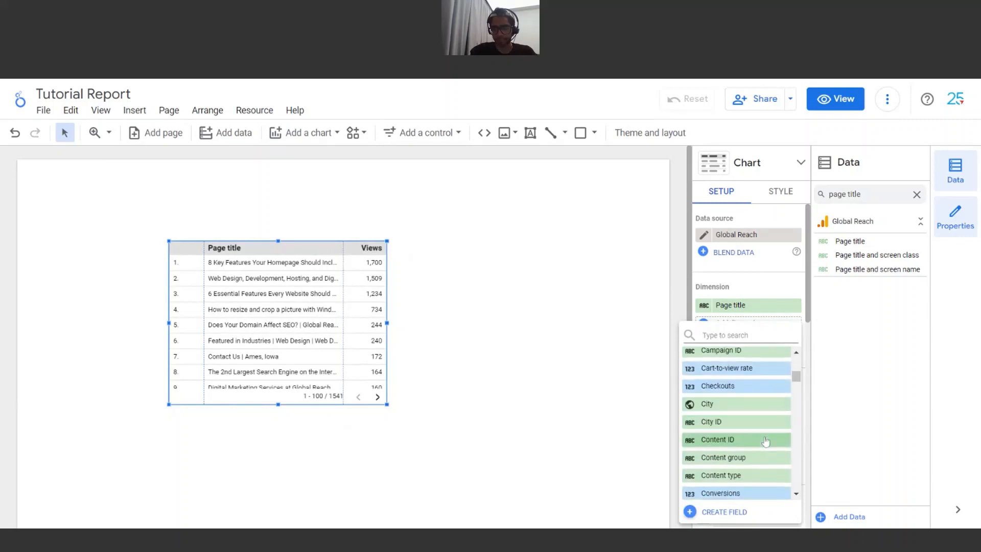
{"action": "scroll", "coordinate": [766, 441], "scroll_direction": "down", "scroll_amount": 5}
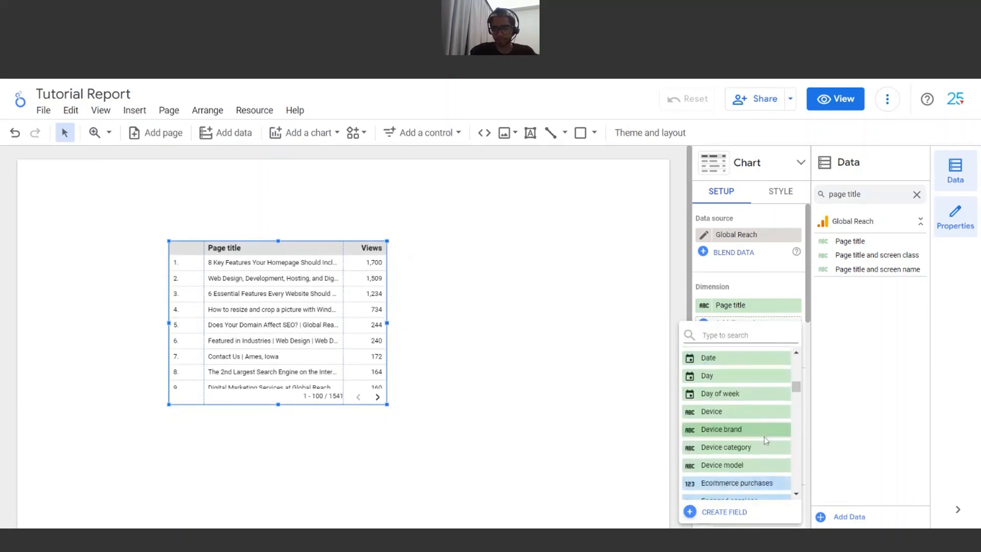
{"action": "scroll", "coordinate": [765, 439], "scroll_direction": "up", "scroll_amount": 4}
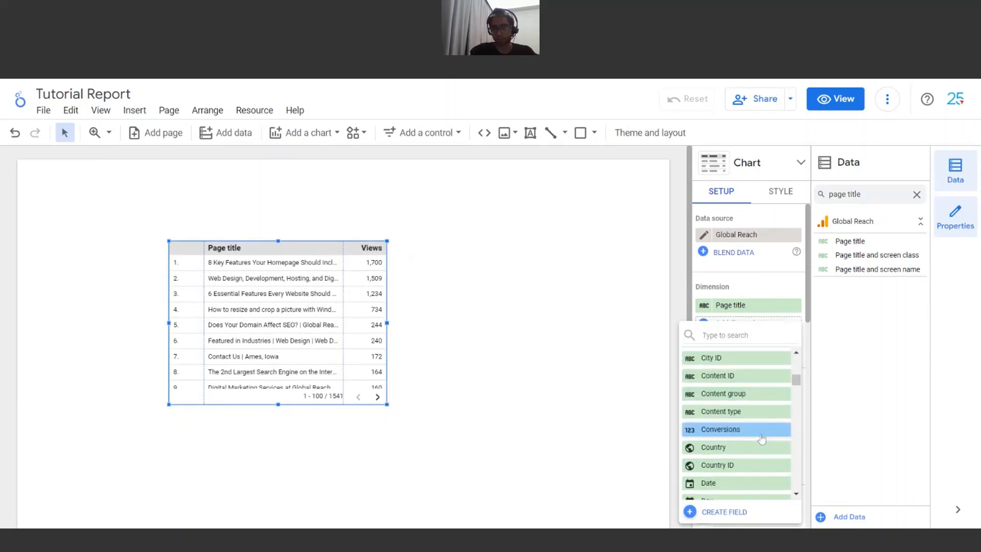
{"action": "left_click", "coordinate": [762, 430]}
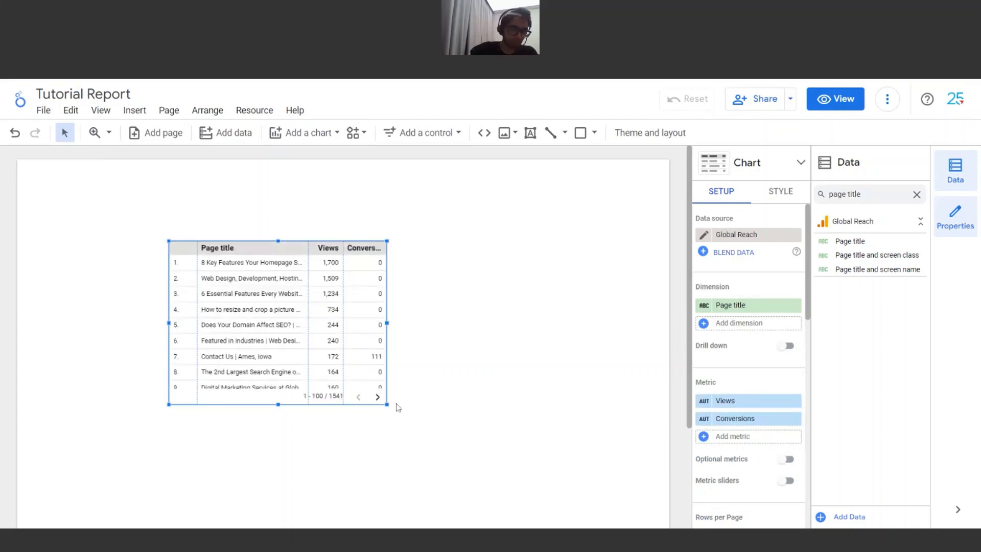
Step: Enlarge the table to span most of the page width and narrow its row number column
{"action": "left_click_drag", "start_coordinate": [392, 407], "coordinate": [520, 441]}
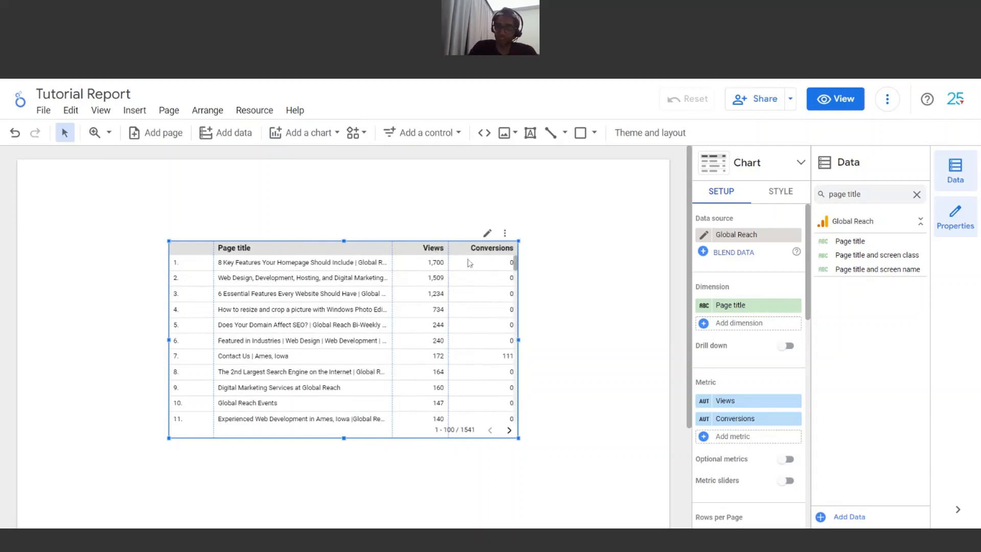
{"action": "left_click_drag", "start_coordinate": [465, 252], "coordinate": [384, 235]}
{"action": "left_click_drag", "start_coordinate": [437, 421], "coordinate": [638, 525]}
{"action": "left_click_drag", "start_coordinate": [449, 237], "coordinate": [456, 234]}
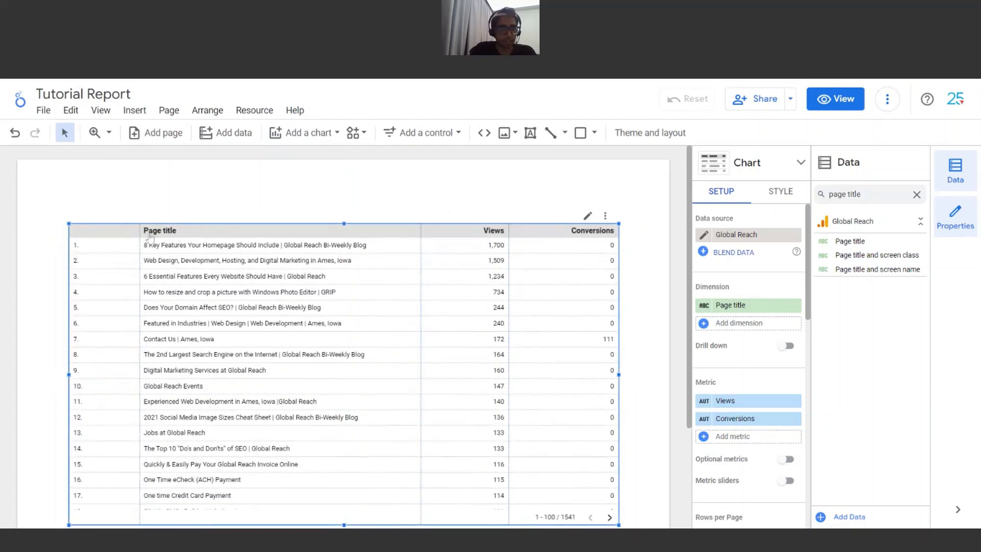
{"action": "left_click_drag", "start_coordinate": [140, 234], "coordinate": [91, 234]}
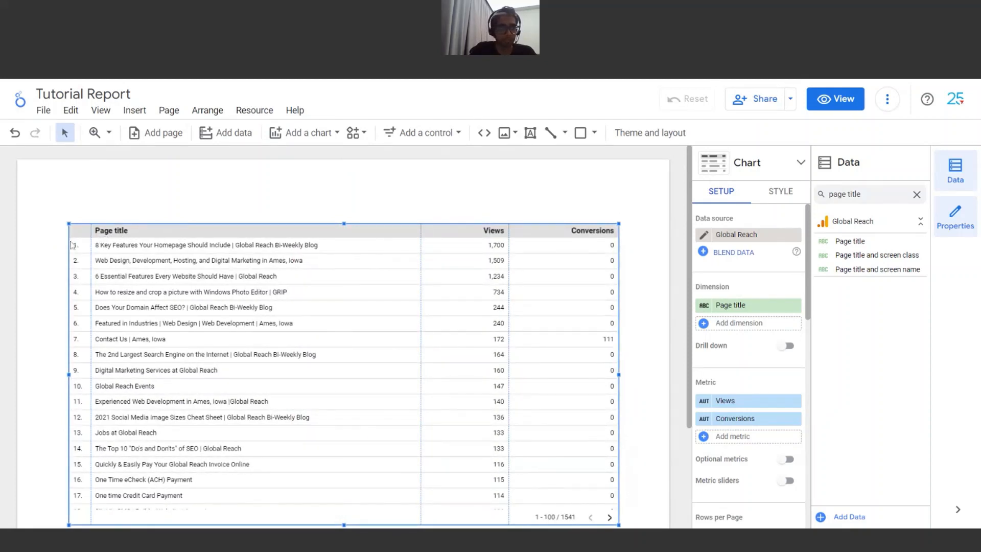
{"action": "left_click_drag", "start_coordinate": [91, 244], "coordinate": [88, 244]}
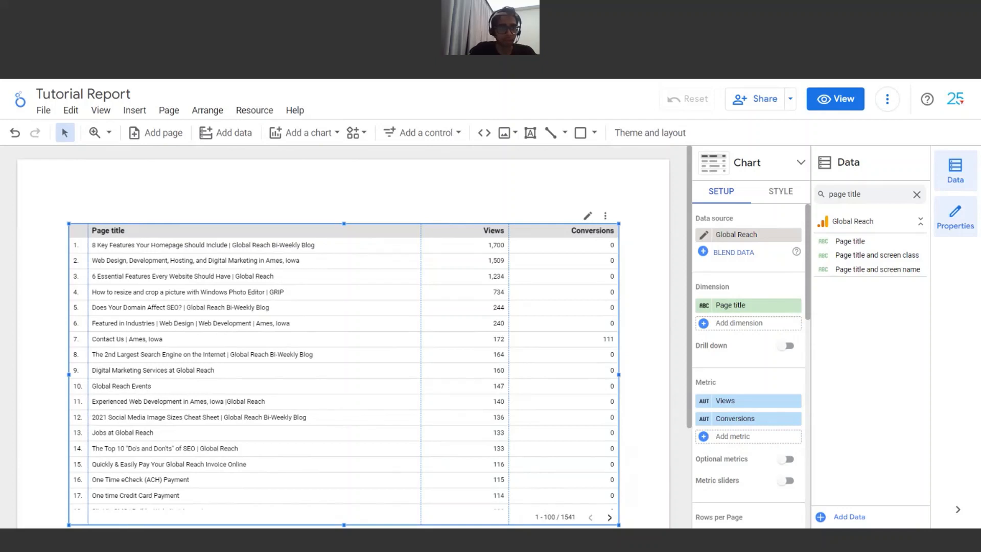
Step: Set the page title table's header background to the theme's bright blue
{"action": "left_click", "coordinate": [773, 198]}
{"action": "scroll", "coordinate": [739, 333], "scroll_direction": "down", "scroll_amount": 1}
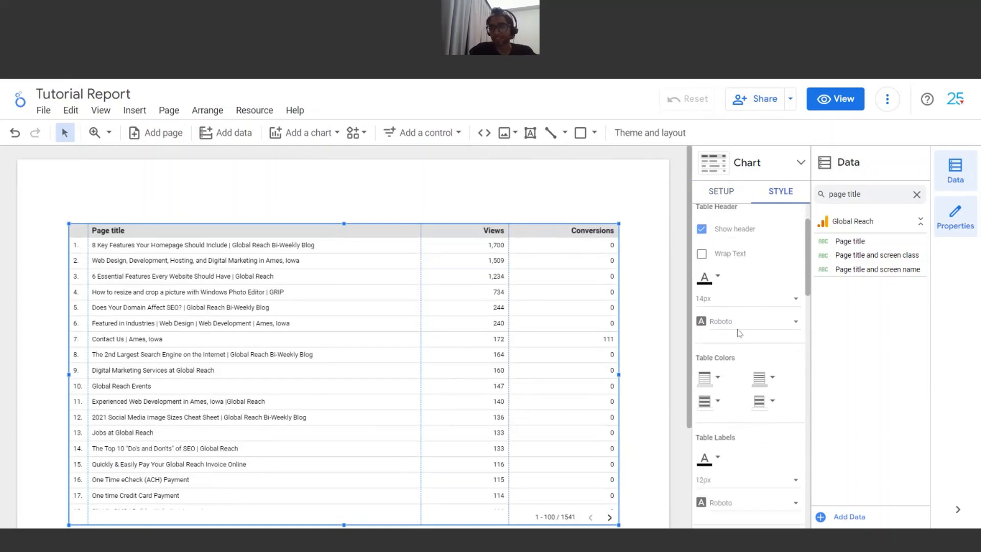
{"action": "left_click", "coordinate": [717, 380]}
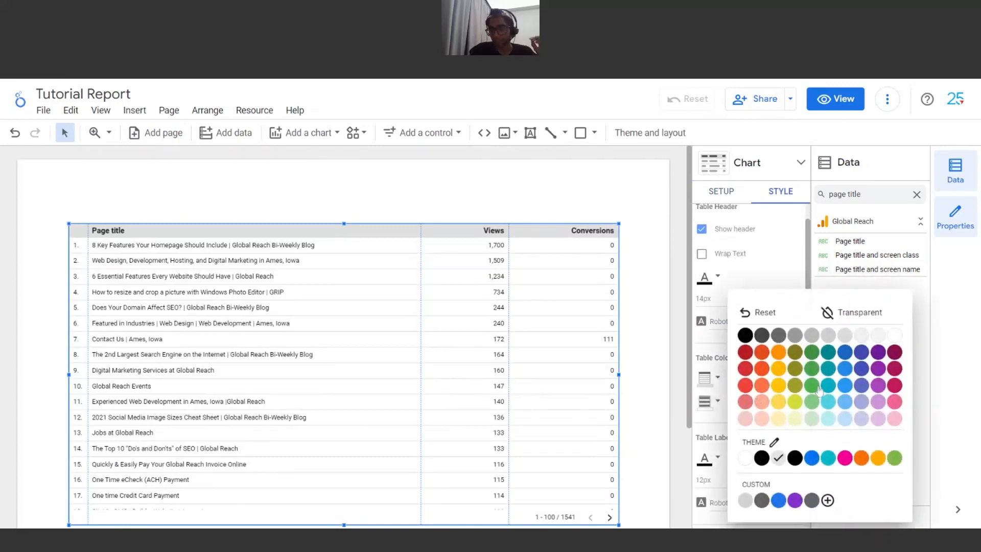
{"action": "left_click", "coordinate": [817, 461]}
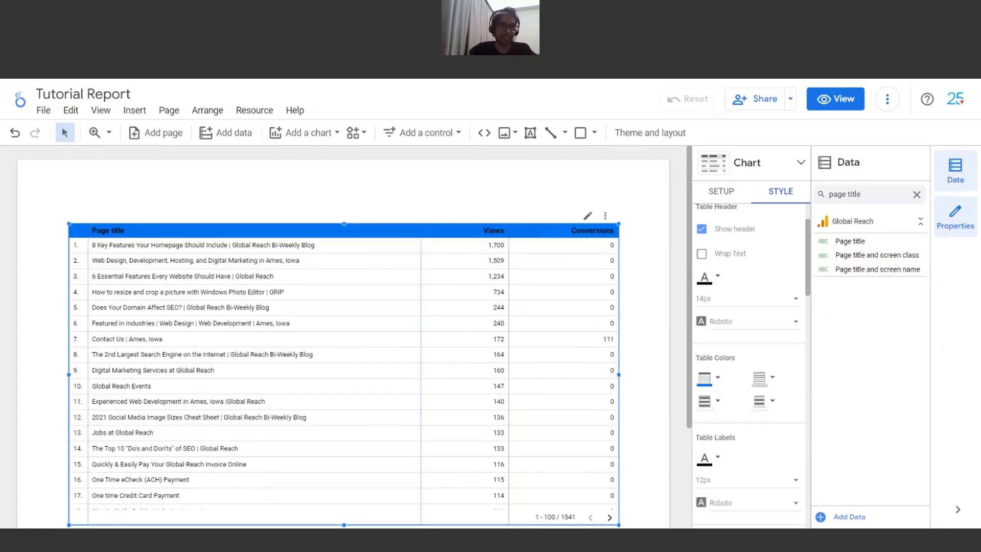
{"action": "left_click", "coordinate": [634, 244]}
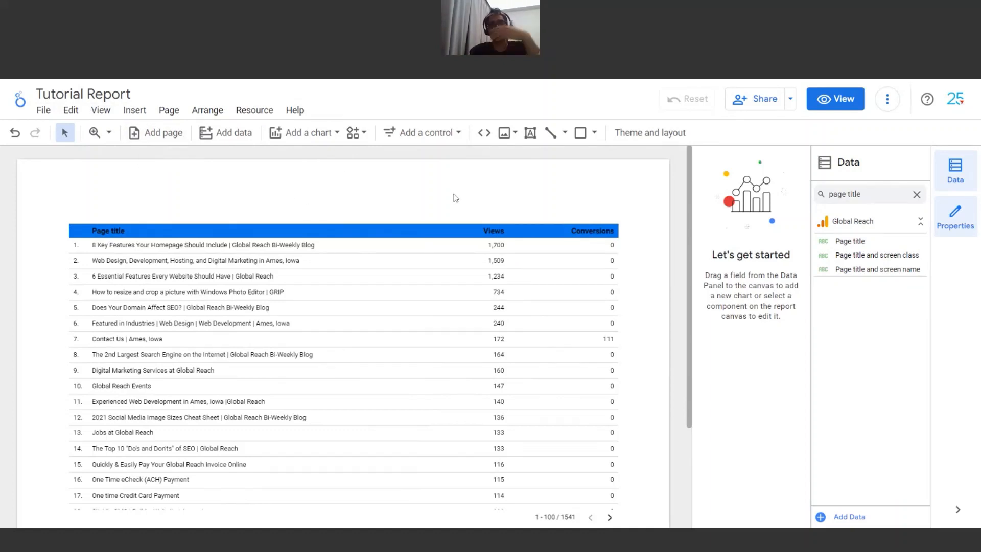
Step: Insert a text box in the space above the table reading "Page Title View & Conversation"
{"action": "left_click", "coordinate": [131, 112]}
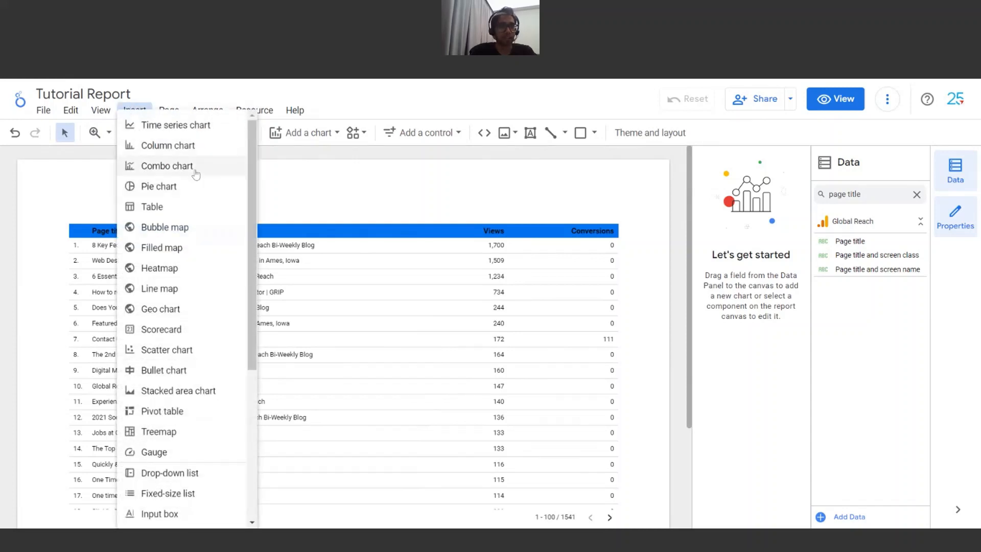
{"action": "scroll", "coordinate": [196, 173], "scroll_direction": "down", "scroll_amount": 1}
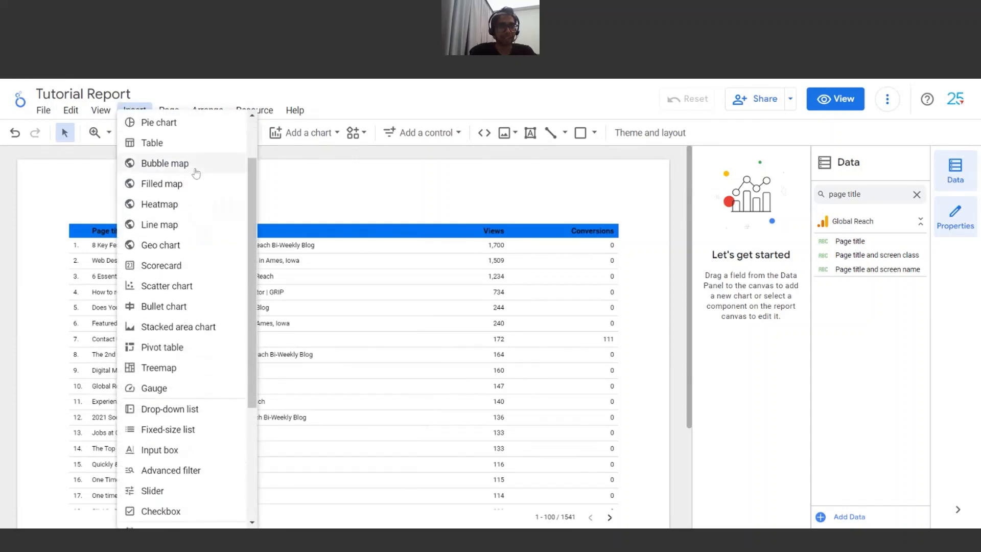
{"action": "scroll", "coordinate": [196, 173], "scroll_direction": "down", "scroll_amount": 3}
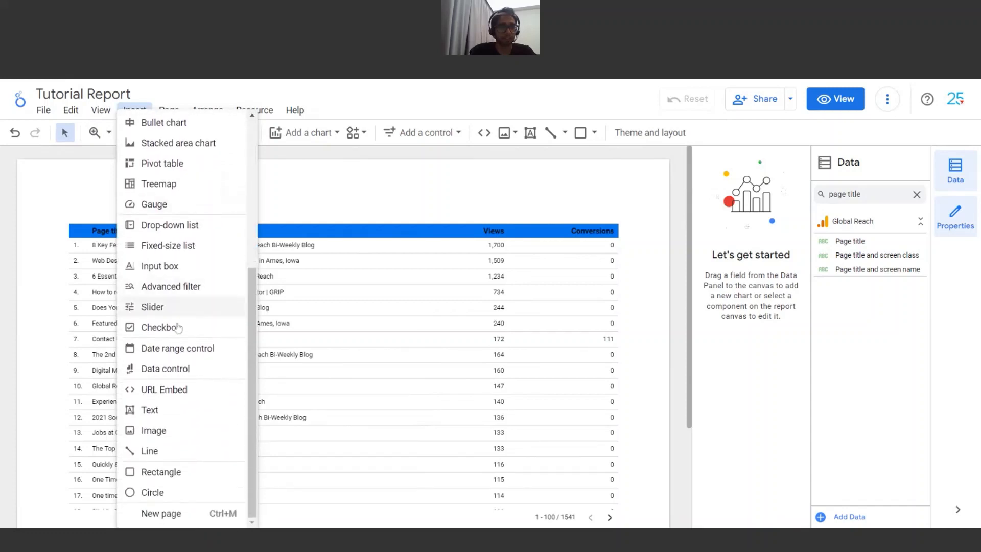
{"action": "left_click", "coordinate": [156, 411]}
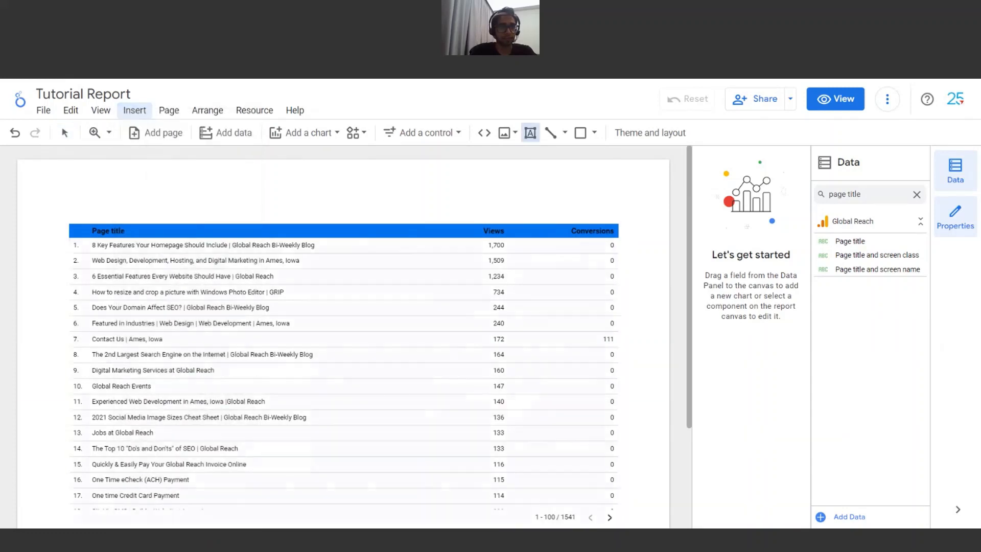
{"action": "left_click_drag", "start_coordinate": [189, 171], "coordinate": [488, 225]}
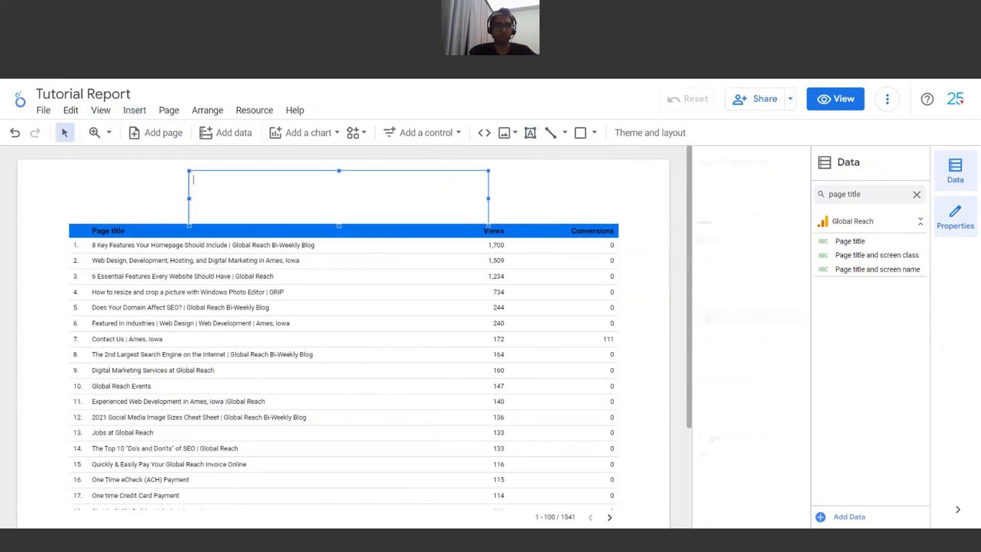
{"action": "type", "text": "P"}
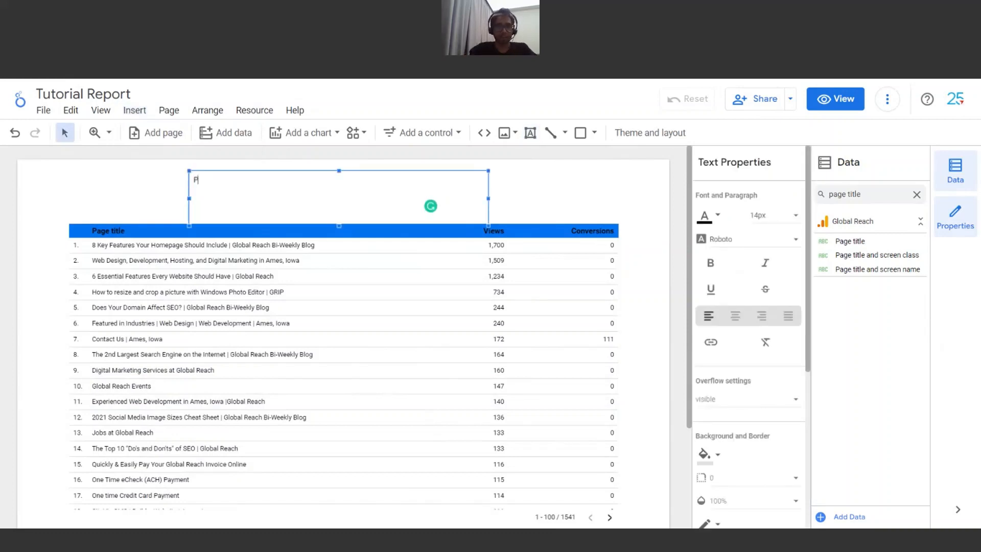
{"action": "type", "text": "age Title View & "}
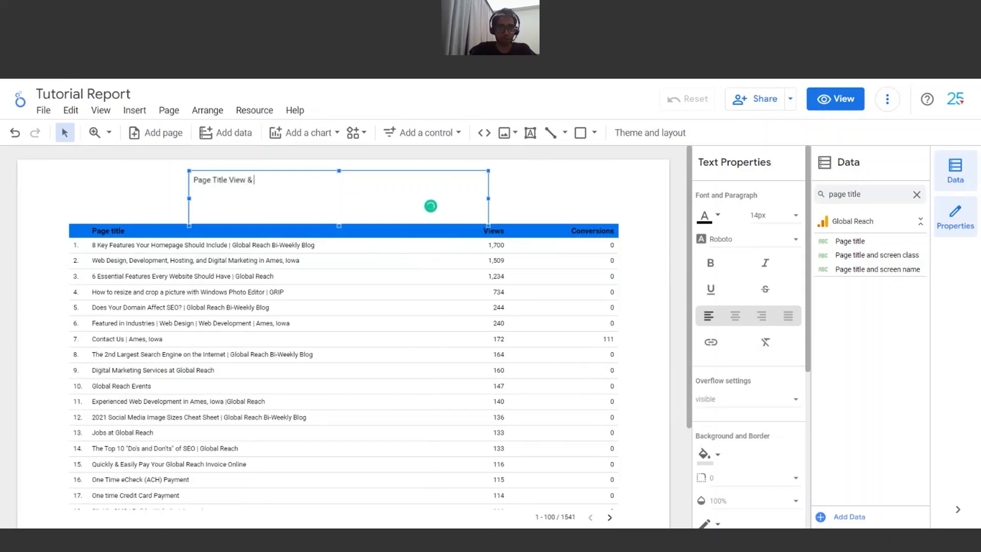
{"action": "type", "text": "Conversation"}
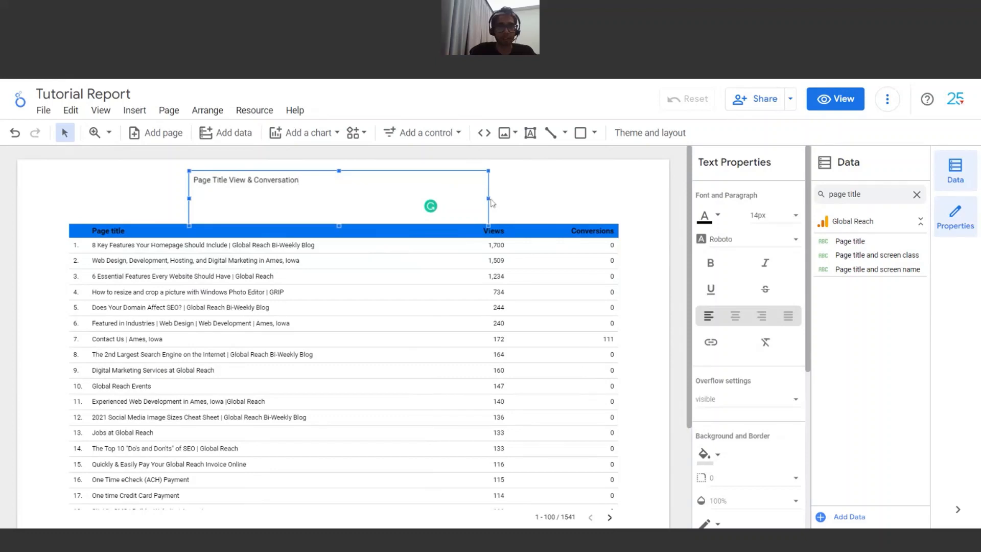
Step: Set the title text to 32px and resize its box to fit it on one line, roughly centred above the table
{"action": "left_click_drag", "start_coordinate": [491, 203], "coordinate": [293, 172]}
{"action": "left_click_drag", "start_coordinate": [344, 224], "coordinate": [356, 173]}
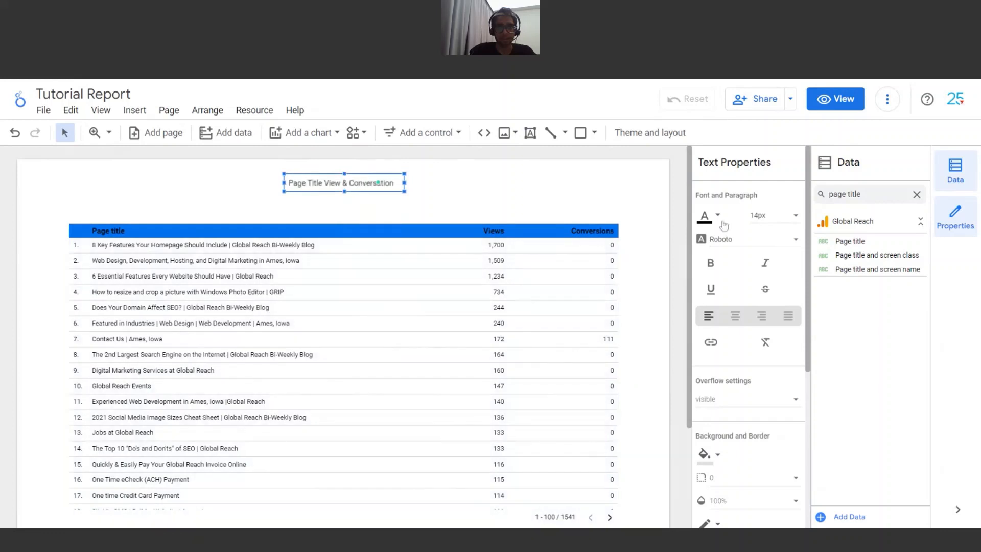
{"action": "left_click", "coordinate": [768, 215]}
{"action": "scroll", "coordinate": [777, 240], "scroll_direction": "down", "scroll_amount": 3}
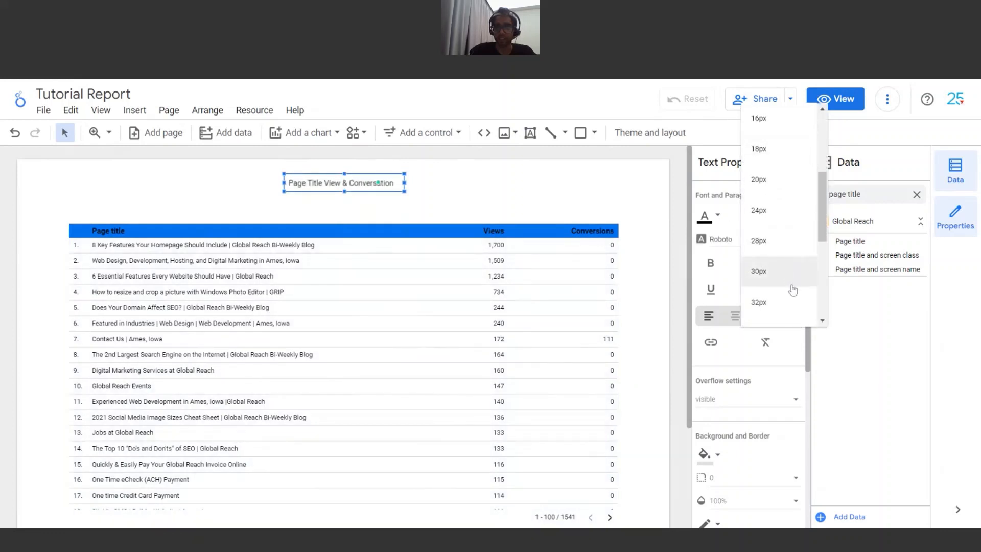
{"action": "left_click", "coordinate": [791, 301]}
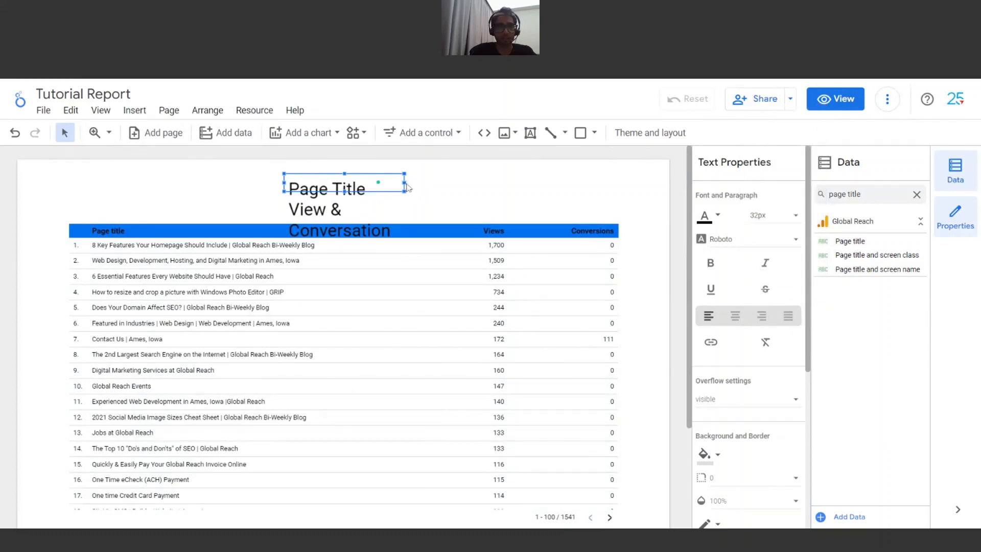
{"action": "left_click_drag", "start_coordinate": [409, 183], "coordinate": [472, 183]}
{"action": "left_click_drag", "start_coordinate": [282, 184], "coordinate": [222, 184]}
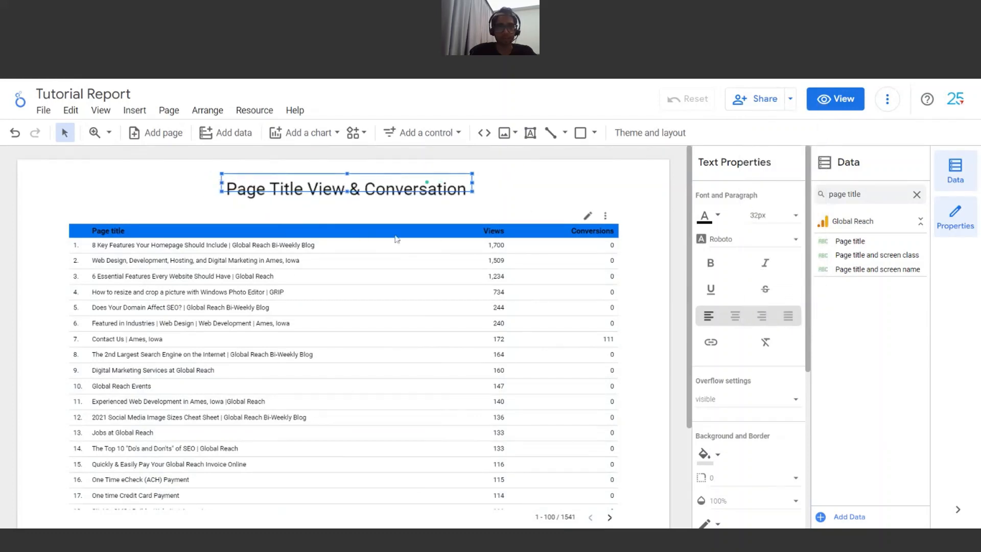
{"action": "left_click_drag", "start_coordinate": [371, 174], "coordinate": [375, 173]}
Step: Change the title's font to Syncopate and widen its text box so the title fits on one line
{"action": "scroll", "coordinate": [756, 385], "scroll_direction": "down", "scroll_amount": 3}
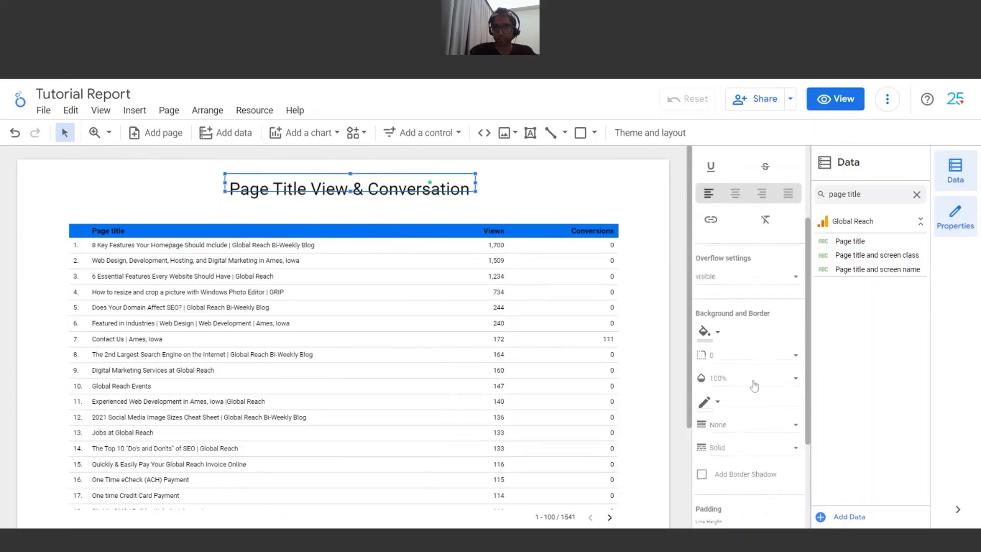
{"action": "scroll", "coordinate": [755, 385], "scroll_direction": "up", "scroll_amount": 3}
{"action": "left_click", "coordinate": [747, 241]}
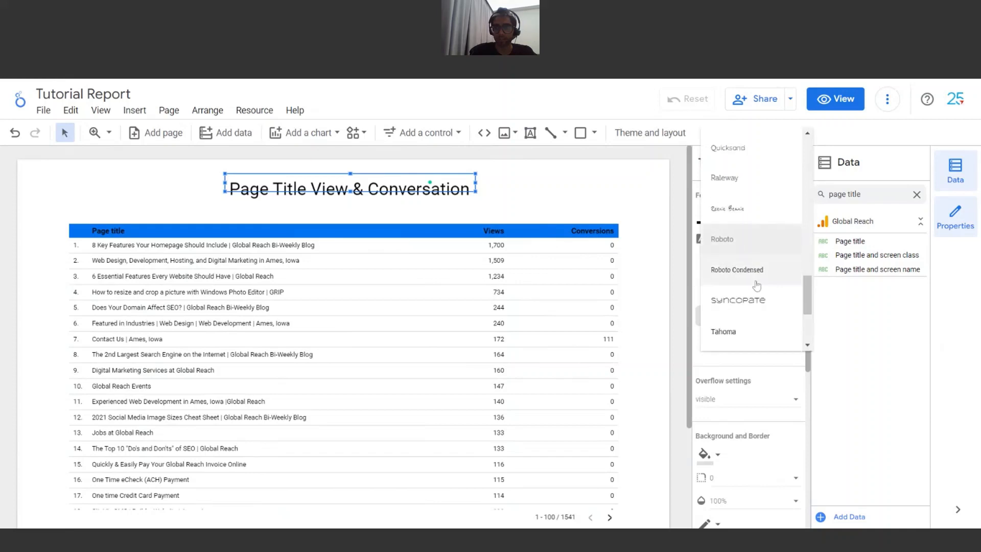
{"action": "scroll", "coordinate": [754, 261], "scroll_direction": "down", "scroll_amount": 2}
{"action": "left_click", "coordinate": [760, 238]}
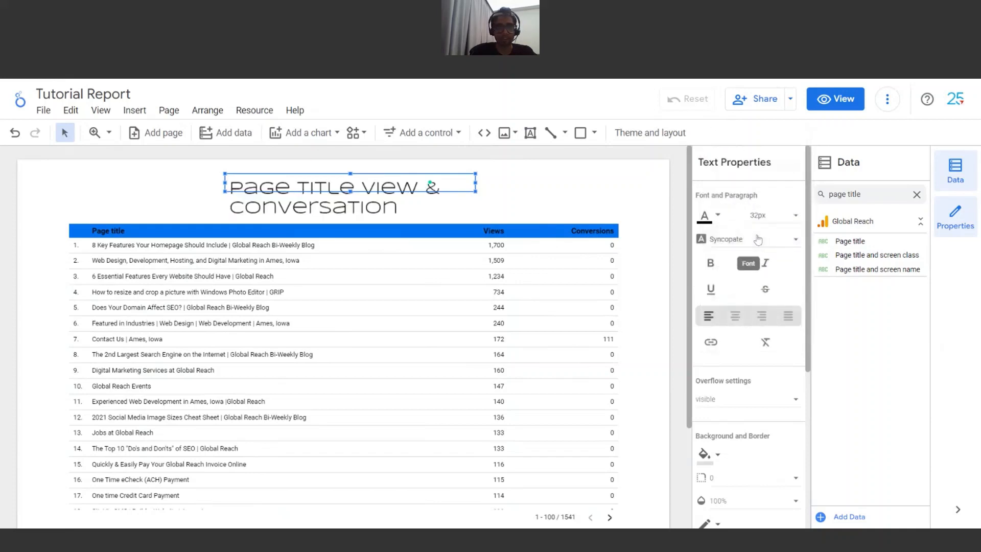
{"action": "left_click_drag", "start_coordinate": [478, 188], "coordinate": [619, 188]}
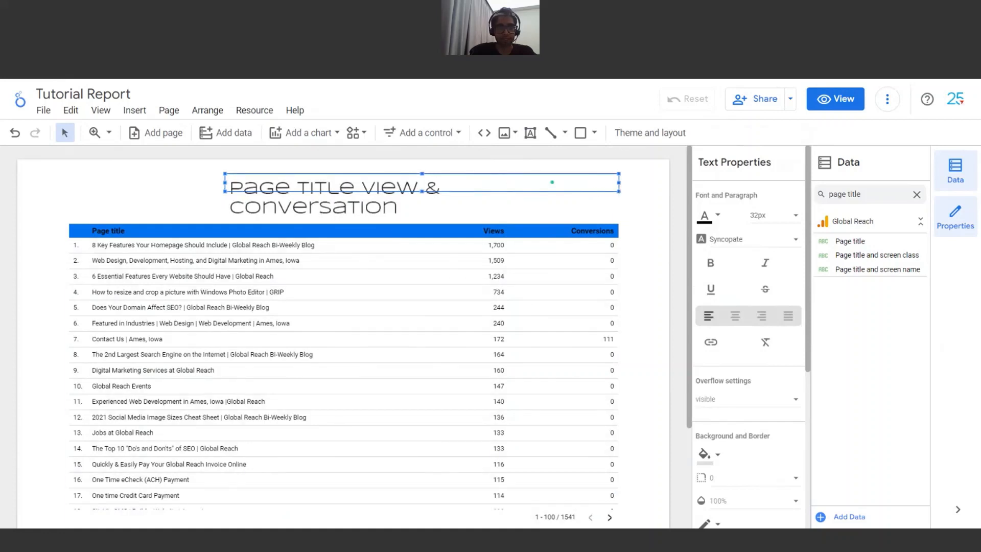
{"action": "left_click_drag", "start_coordinate": [225, 185], "coordinate": [177, 187]}
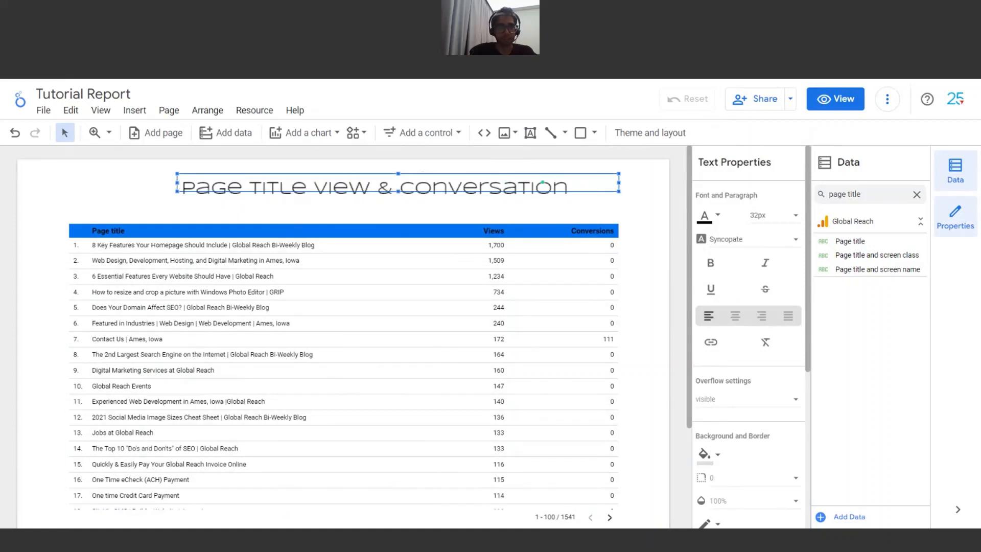
Step: Centre the title above the table and narrow its text box to the text's width
{"action": "mouse_move", "coordinate": [458, 174]}
{"action": "left_mouse_down"}
{"action": "mouse_move", "coordinate": [420, 180]}
{"action": "mouse_move", "coordinate": [466, 175]}
{"action": "left_mouse_up"}
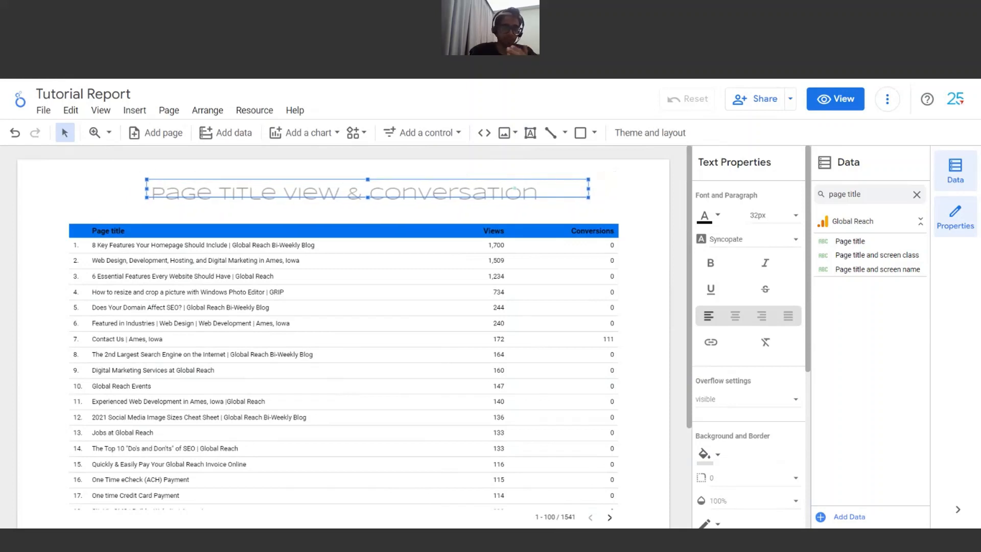
{"action": "left_click_drag", "start_coordinate": [515, 189], "coordinate": [491, 189]}
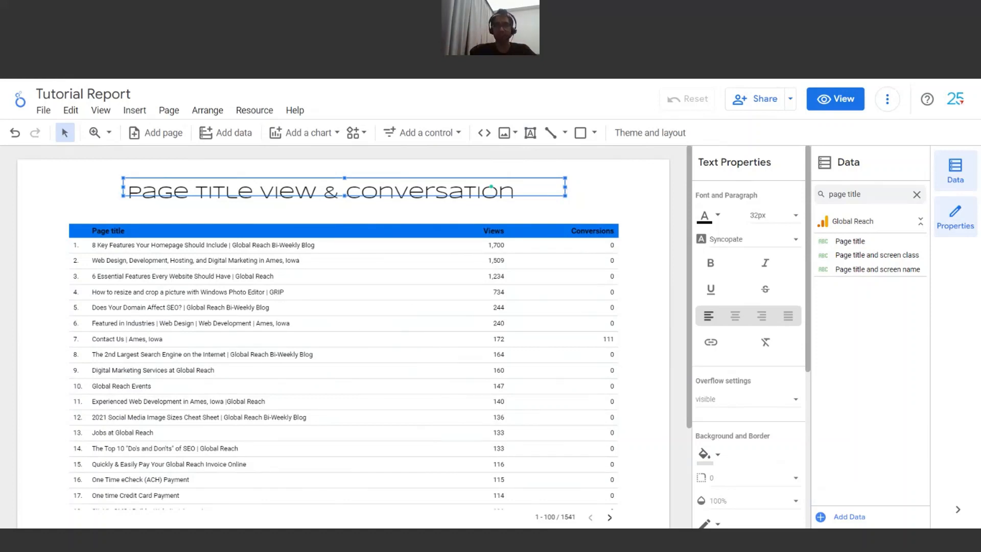
{"action": "left_click_drag", "start_coordinate": [565, 187], "coordinate": [505, 179]}
{"action": "left_click", "coordinate": [535, 218]}
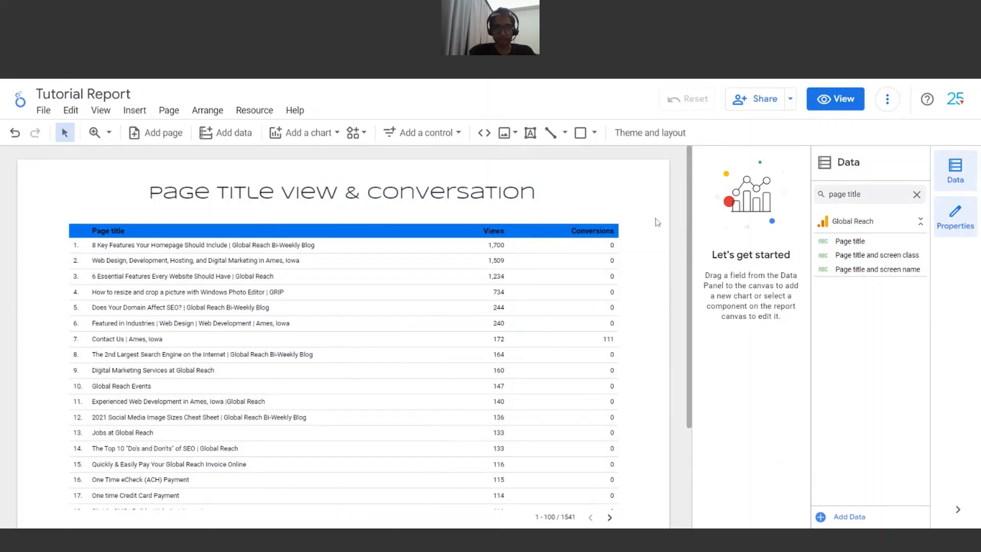
Step: Insert a date range control beside the report title, above the table's Conversions column, and nudge it level with the title
{"action": "scroll", "coordinate": [658, 223], "scroll_direction": "down", "scroll_amount": 1}
{"action": "scroll", "coordinate": [657, 223], "scroll_direction": "up", "scroll_amount": 1}
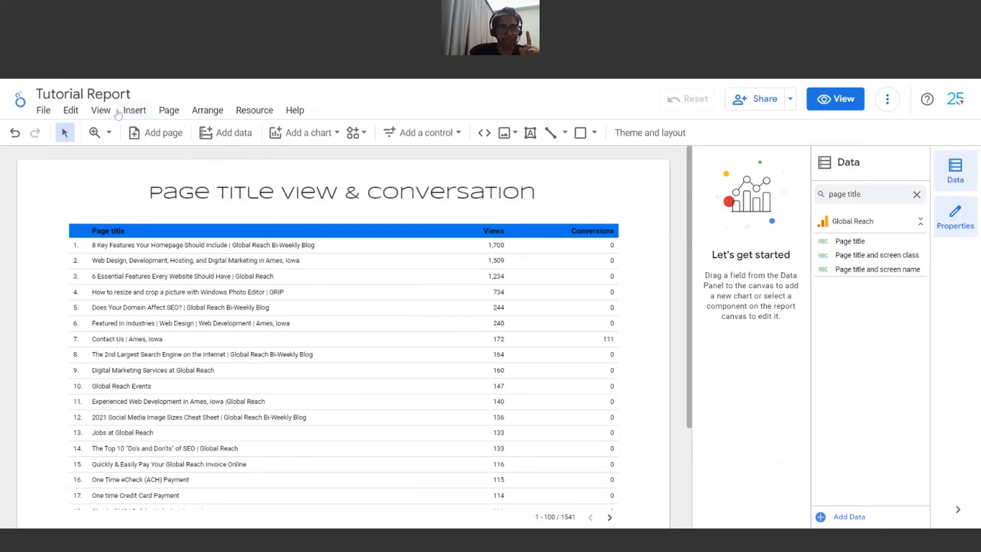
{"action": "left_click", "coordinate": [134, 111]}
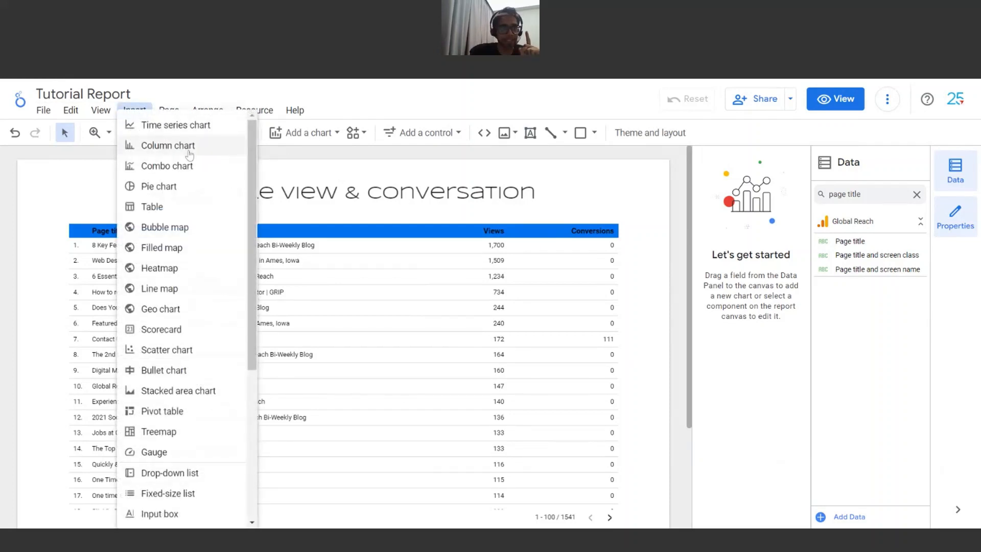
{"action": "scroll", "coordinate": [190, 154], "scroll_direction": "down", "scroll_amount": 1}
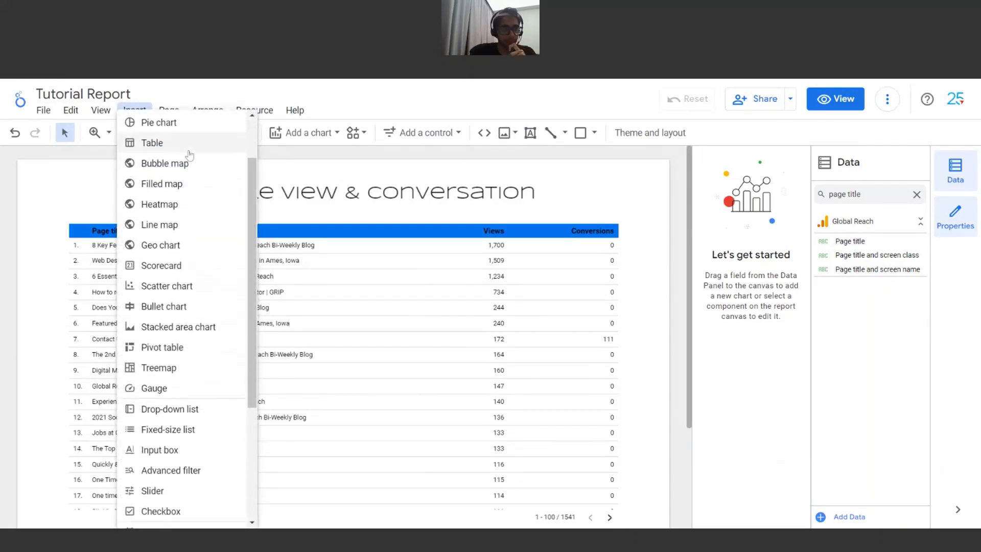
{"action": "scroll", "coordinate": [190, 154], "scroll_direction": "down", "scroll_amount": 1}
{"action": "scroll", "coordinate": [191, 153], "scroll_direction": "down", "scroll_amount": 1}
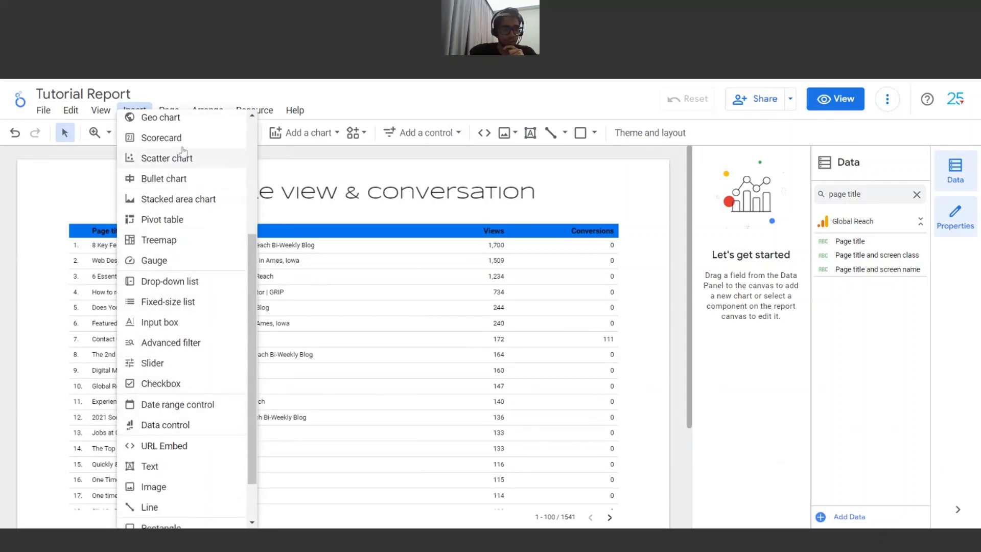
{"action": "left_click", "coordinate": [178, 404]}
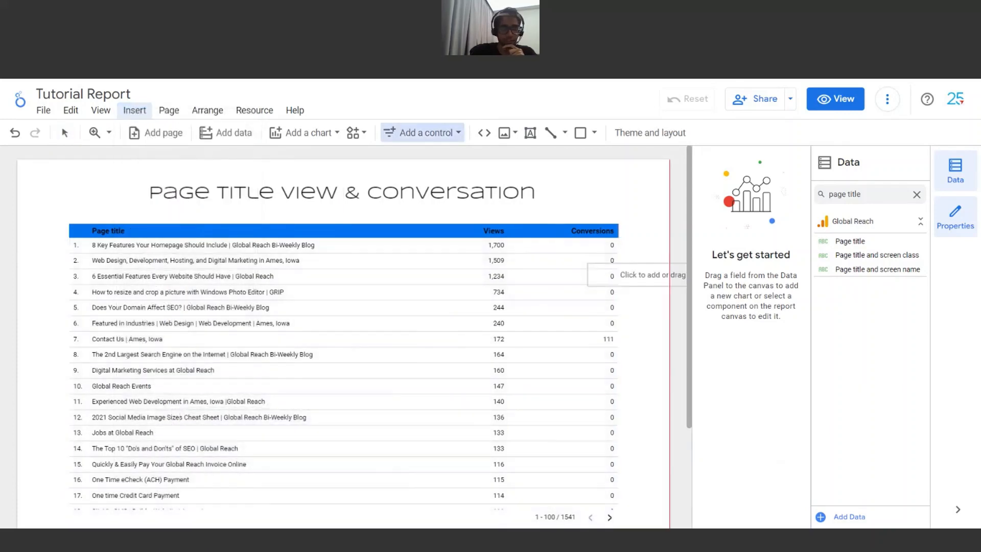
{"action": "left_click_drag", "start_coordinate": [556, 176], "coordinate": [665, 201]}
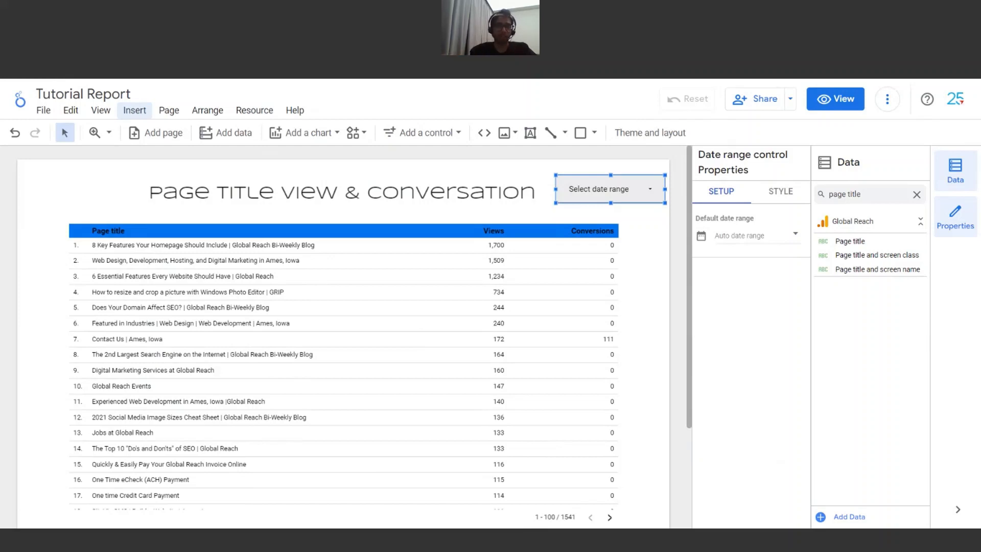
{"action": "left_click", "coordinate": [666, 235]}
{"action": "left_click_drag", "start_coordinate": [645, 191], "coordinate": [646, 194]}
Step: Apply a fixed range from February 1, 2023 to March 1, 2023 in the date range control
{"action": "left_click", "coordinate": [646, 194]}
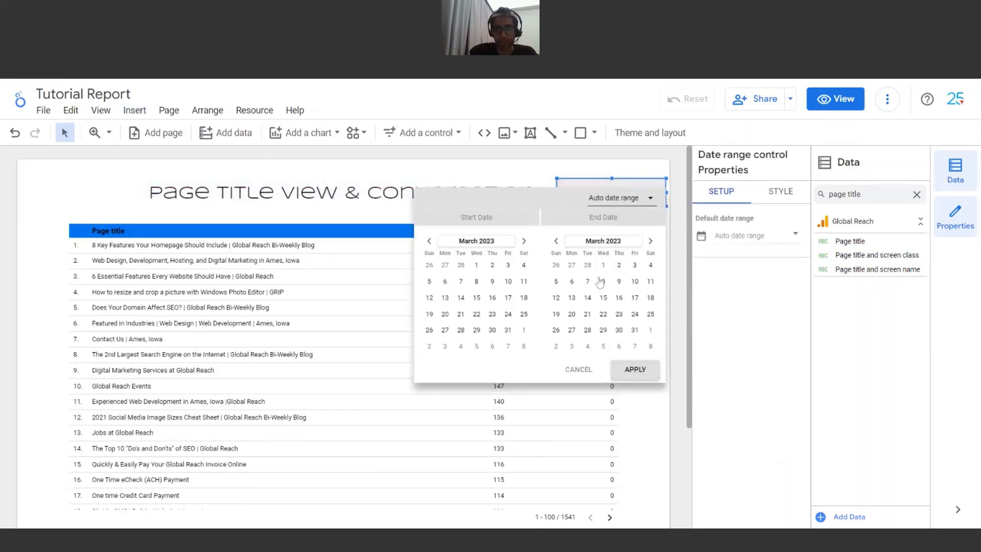
{"action": "left_click", "coordinate": [476, 265]}
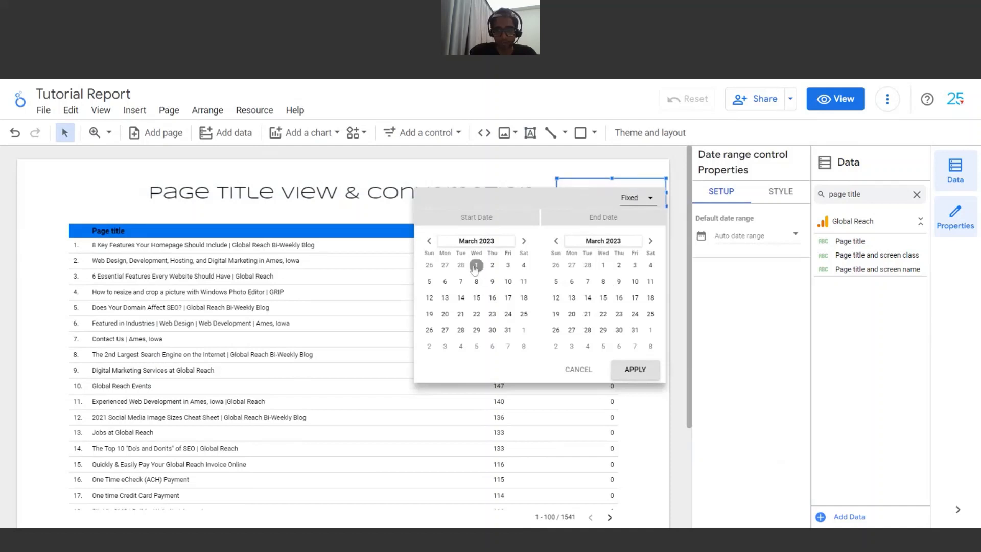
{"action": "left_click", "coordinate": [430, 241]}
{"action": "left_click", "coordinate": [476, 265]}
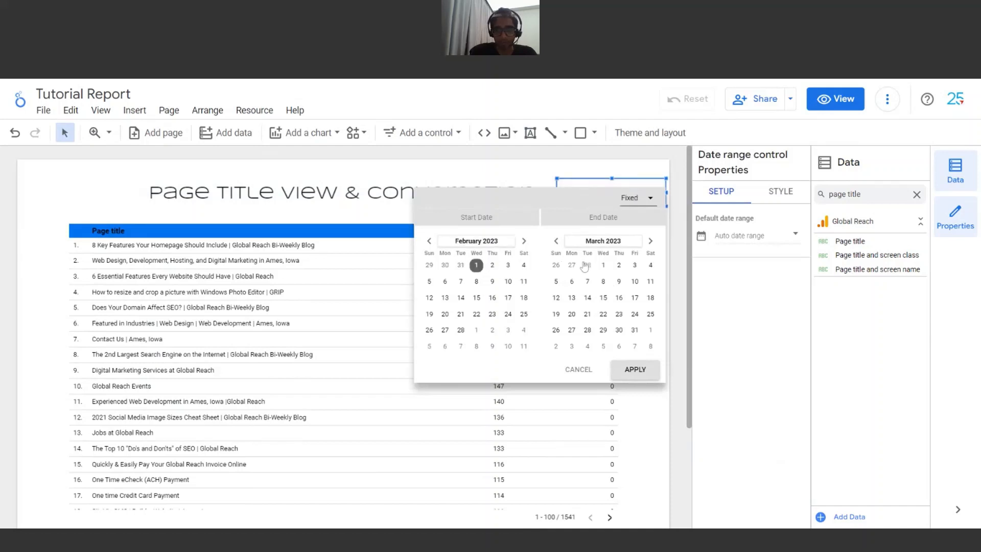
{"action": "left_click", "coordinate": [603, 265]}
{"action": "left_click", "coordinate": [643, 363]}
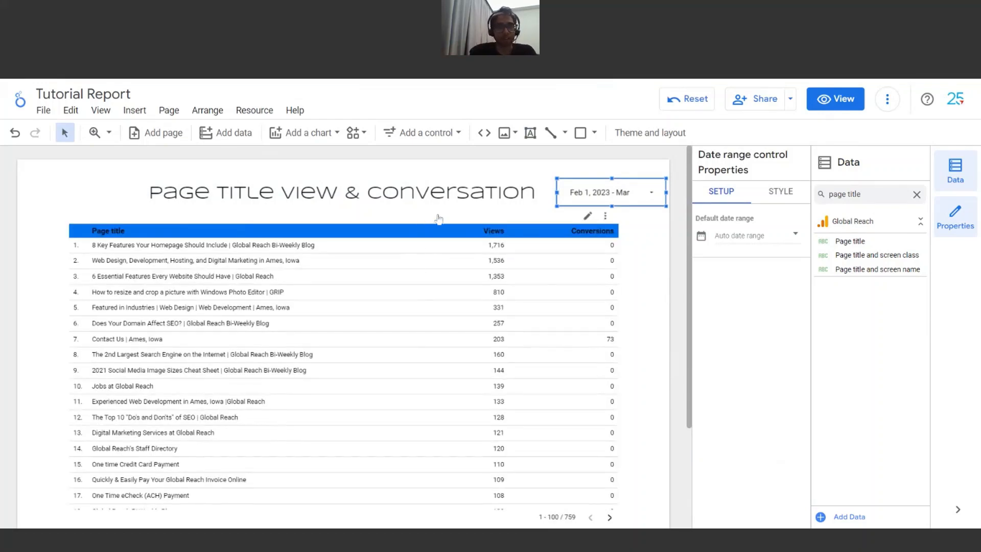
{"action": "left_click", "coordinate": [659, 241]}
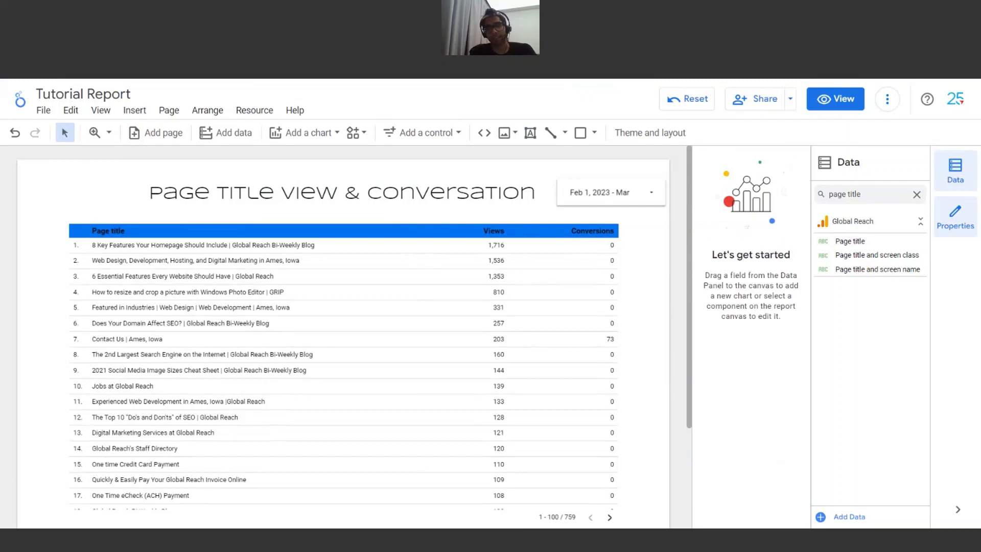
Step: Align the report title with the table's left edge and the date range control with its right edge
{"action": "left_click", "coordinate": [448, 195]}
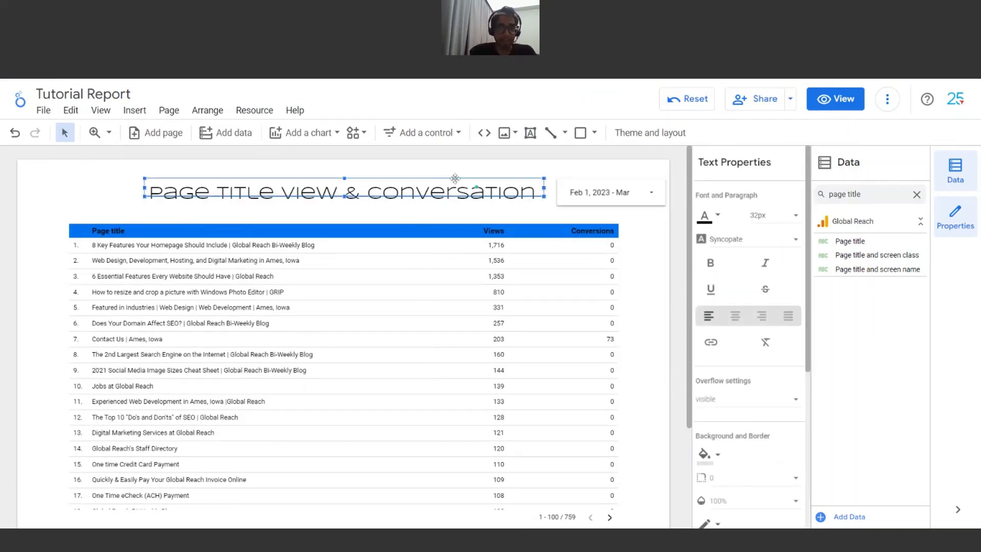
{"action": "left_click_drag", "start_coordinate": [454, 179], "coordinate": [449, 178]}
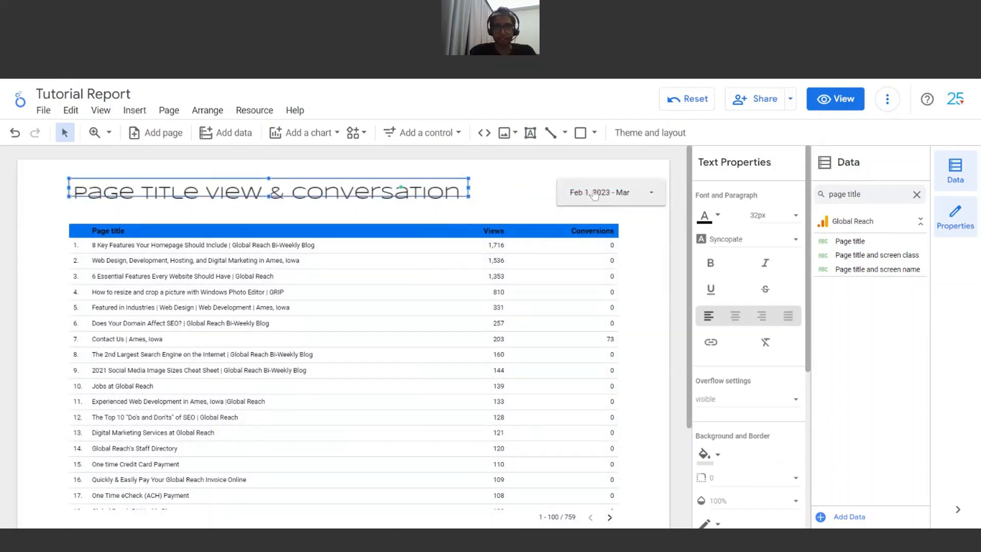
{"action": "left_click_drag", "start_coordinate": [634, 194], "coordinate": [587, 195]}
{"action": "left_click", "coordinate": [667, 242]}
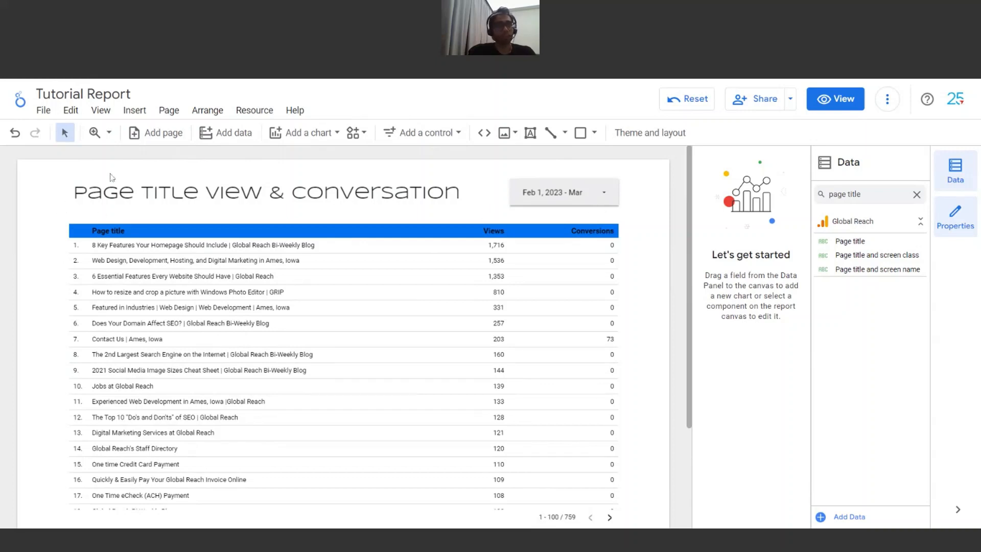
Step: Add a blank second page to the report and return to the first page
{"action": "left_click", "coordinate": [152, 142]}
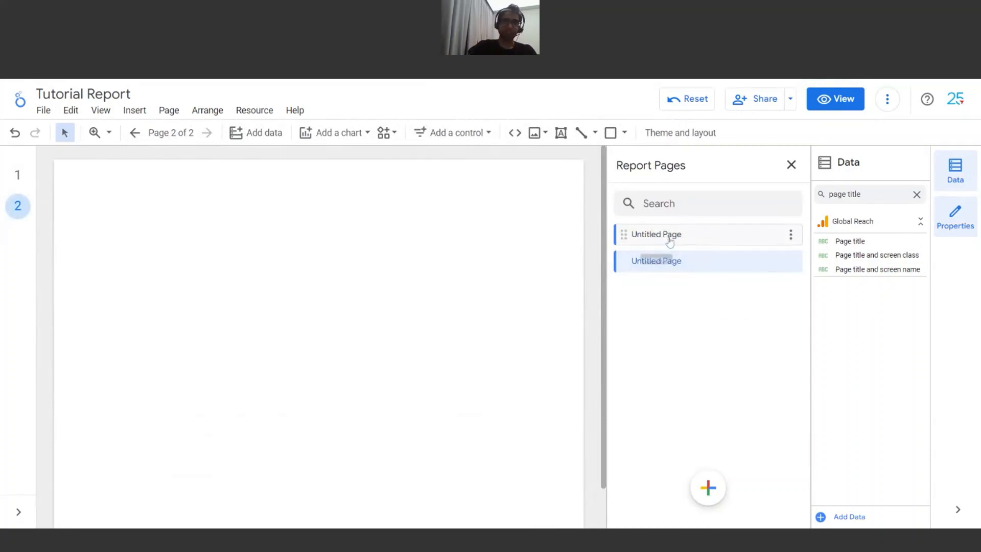
{"action": "left_click", "coordinate": [670, 238]}
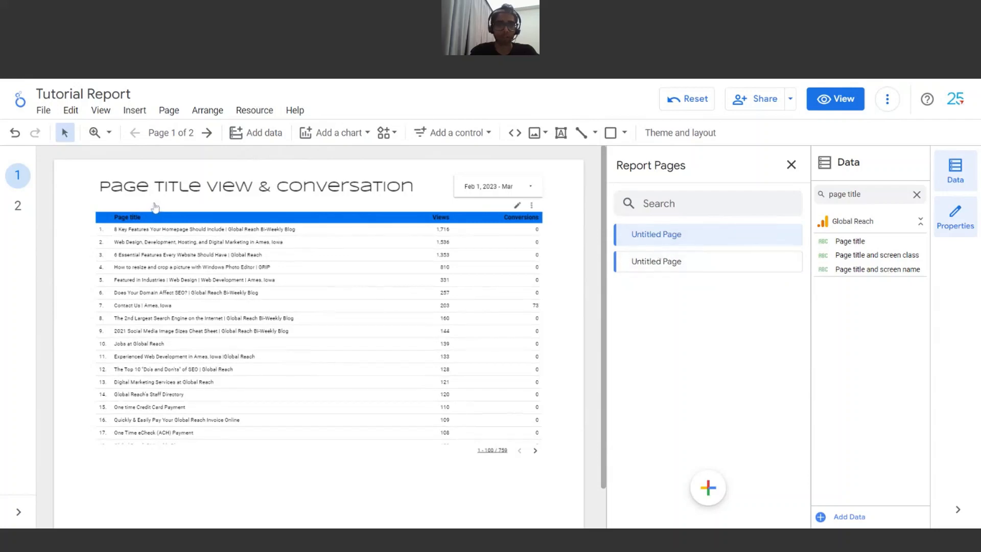
Step: Correct the heading above the table to read "Page Title Views & Conversions"
{"action": "left_click", "coordinate": [380, 193]}
{"action": "double_click", "coordinate": [345, 186]}
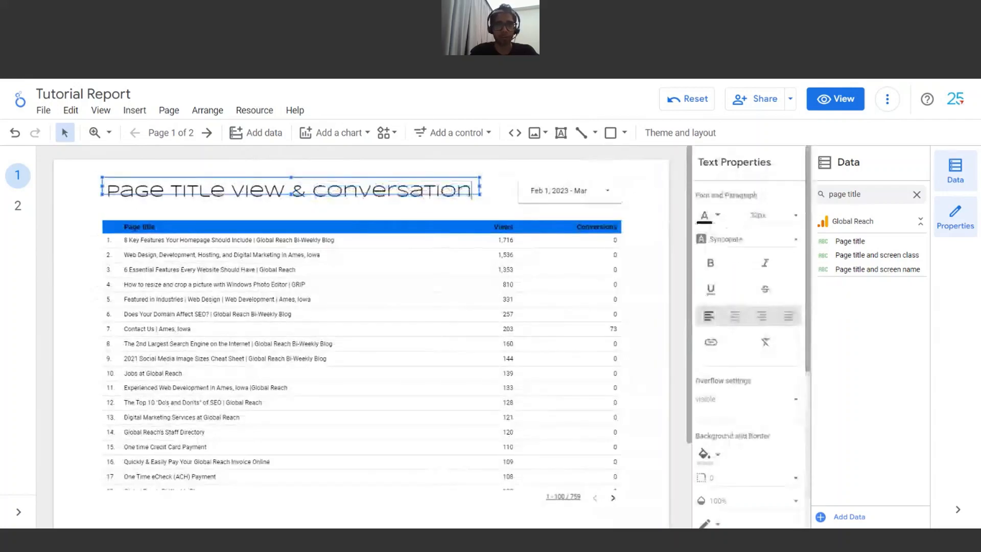
{"action": "key", "text": "BackSpace"}
{"action": "key", "text": "BackSpace"}
{"action": "key", "text": "BackSpace"}
{"action": "key", "text": "BackSpace"}
{"action": "key", "text": "BackSpace"}
{"action": "type", "text": "io"}
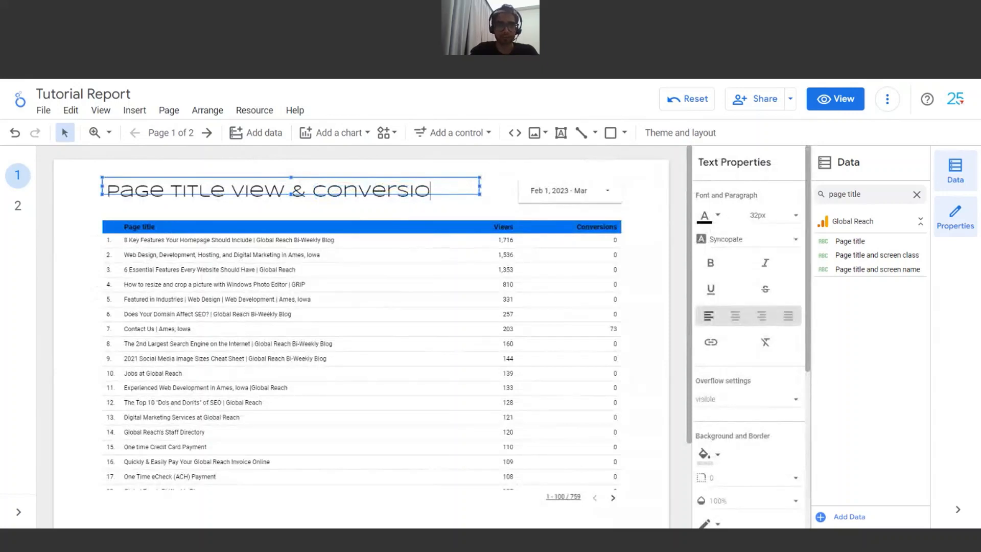
{"action": "type", "text": "ns"}
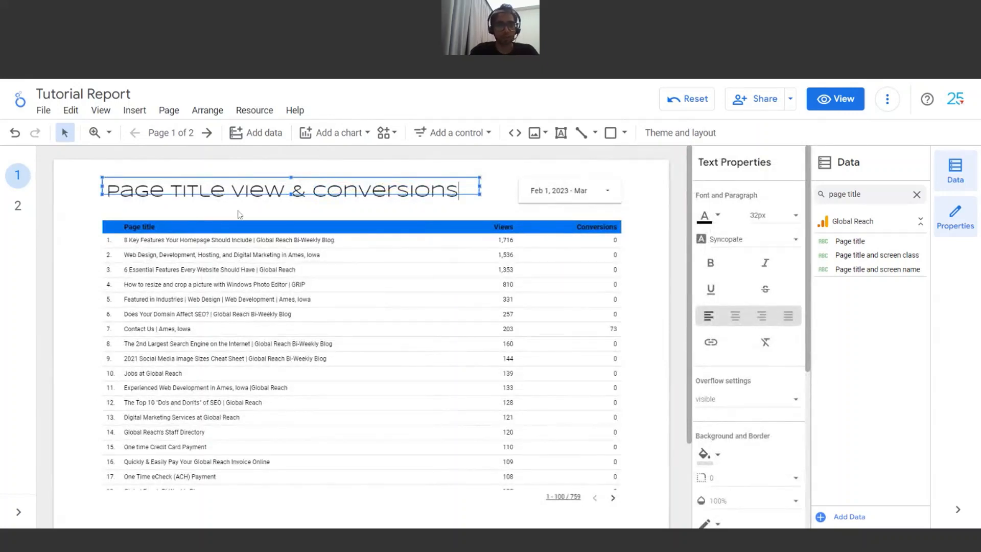
{"action": "left_click", "coordinate": [286, 190]}
{"action": "type", "text": "s"}
Step: Rename the first report page as "Page Title Views & Conversions", matching its heading
{"action": "key", "text": "ctrl+a"}
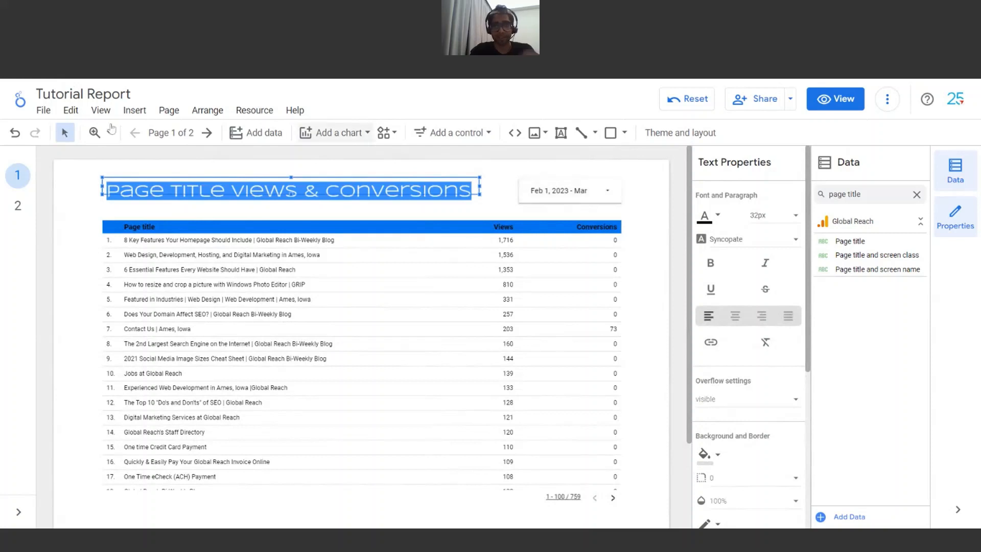
{"action": "left_click", "coordinate": [168, 110]}
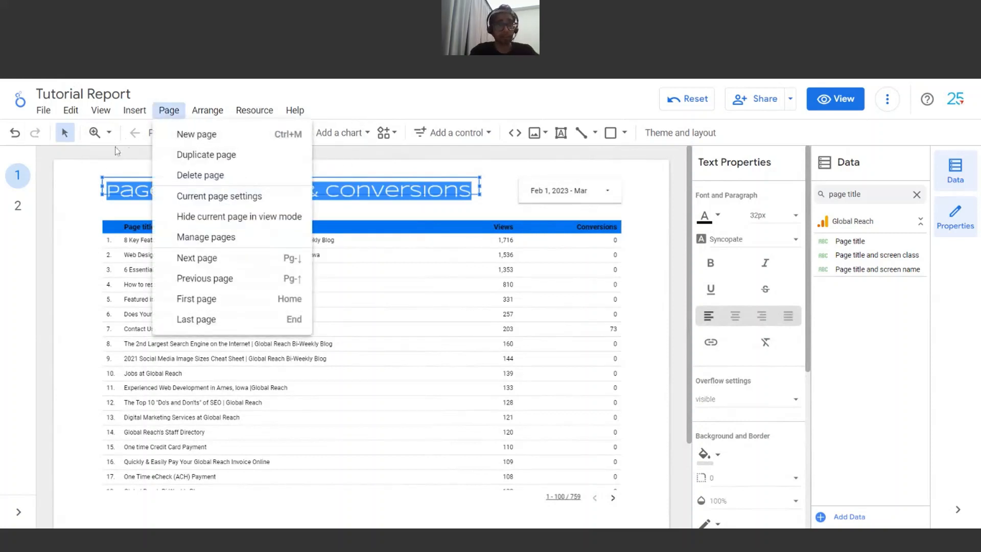
{"action": "left_click", "coordinate": [366, 179]}
{"action": "double_click", "coordinate": [366, 180]}
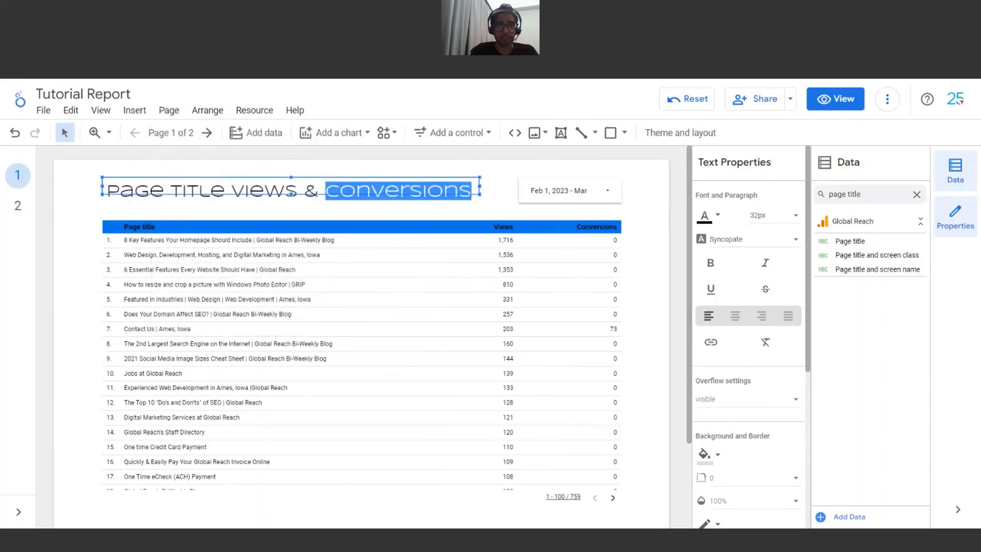
{"action": "left_click", "coordinate": [15, 206]}
{"action": "left_click", "coordinate": [19, 188]}
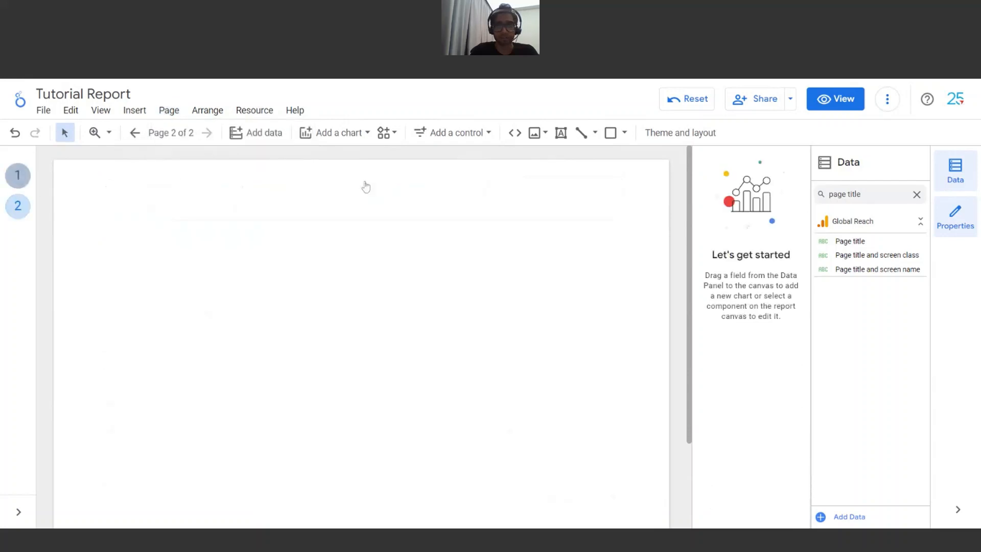
{"action": "left_click", "coordinate": [169, 110]}
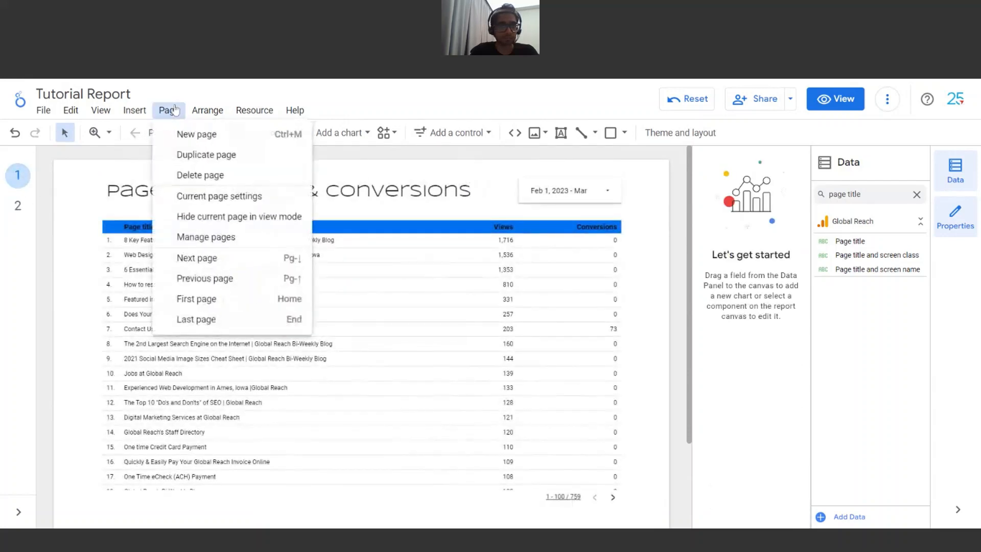
{"action": "left_click", "coordinate": [244, 235]}
{"action": "triple_click", "coordinate": [672, 235]}
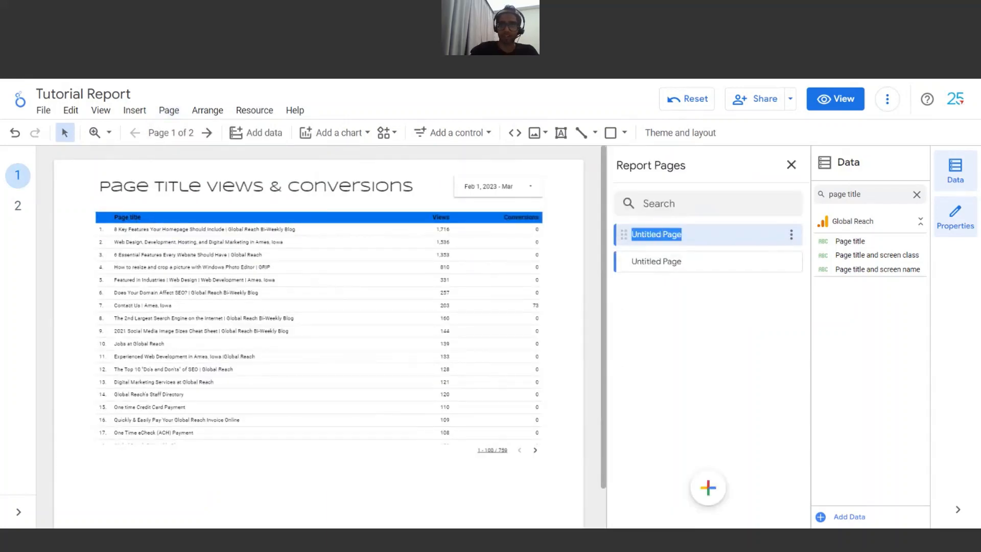
{"action": "type", "text": "Page Title Views & Conversions"}
{"action": "key", "text": "Return"}
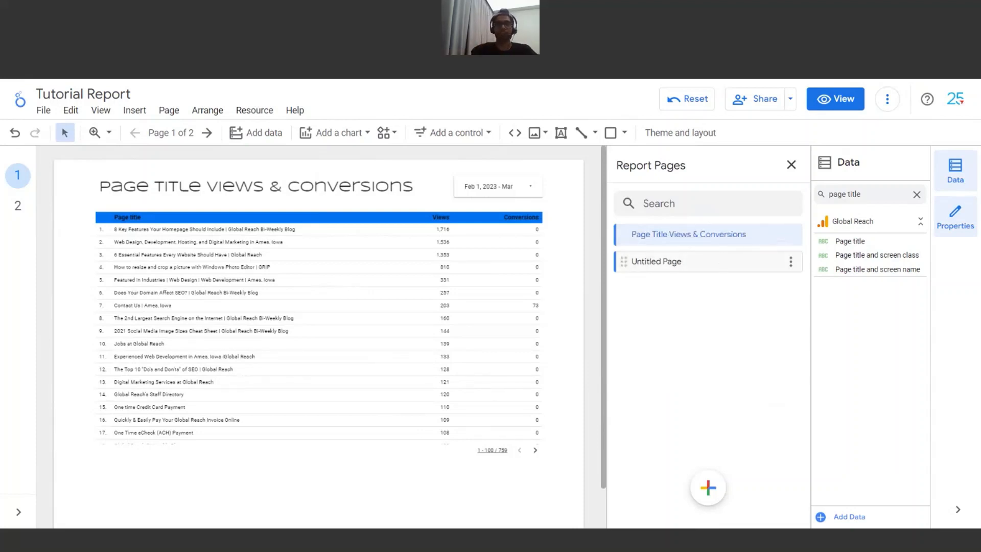
Step: Copy the page title table from the first page onto the blank second page
{"action": "left_click", "coordinate": [723, 260]}
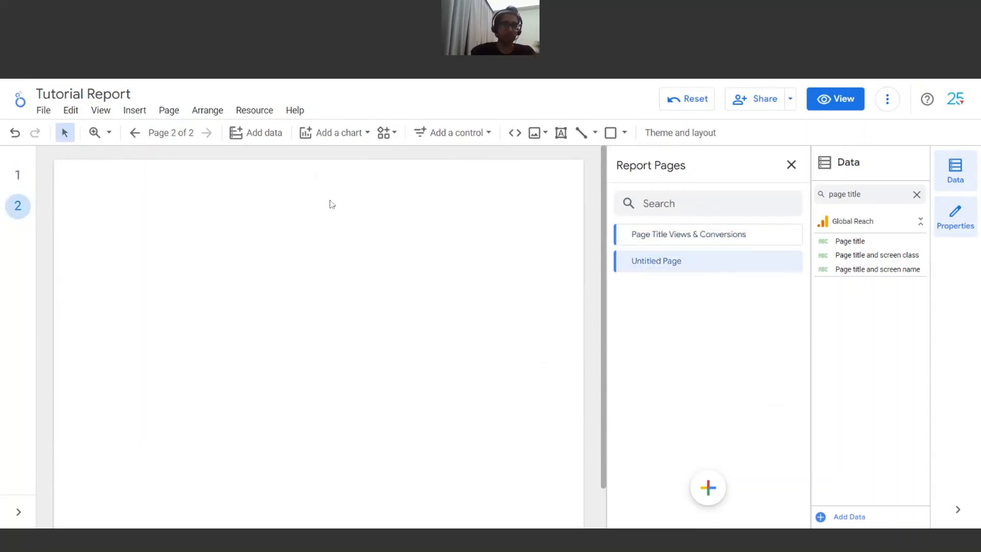
{"action": "left_click", "coordinate": [686, 245]}
{"action": "left_click", "coordinate": [357, 241]}
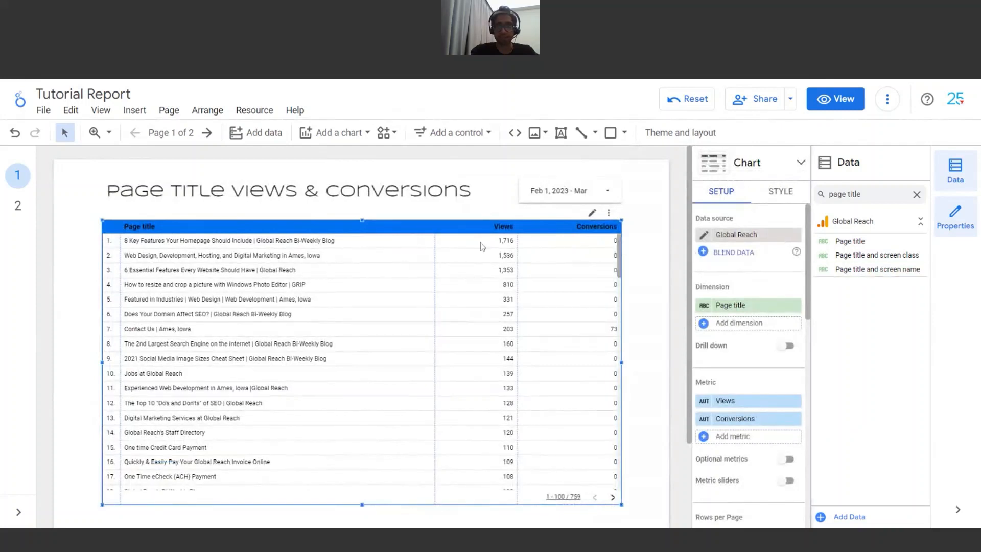
{"action": "left_click", "coordinate": [18, 205]}
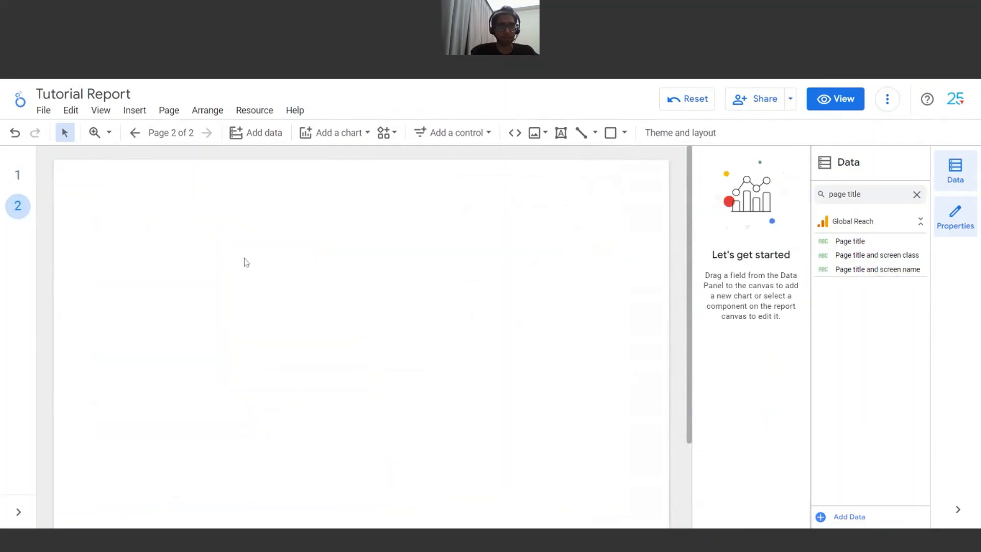
{"action": "key", "text": "ctrl+v"}
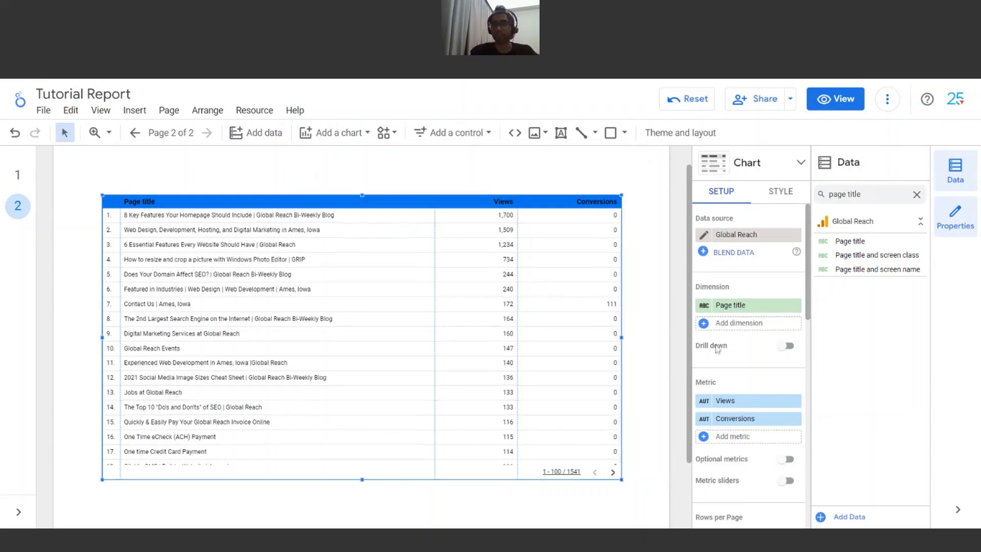
Step: Remove the Conversions metric from the copied table on page 2 and convert the table into a donut chart
{"action": "left_click", "coordinate": [796, 419]}
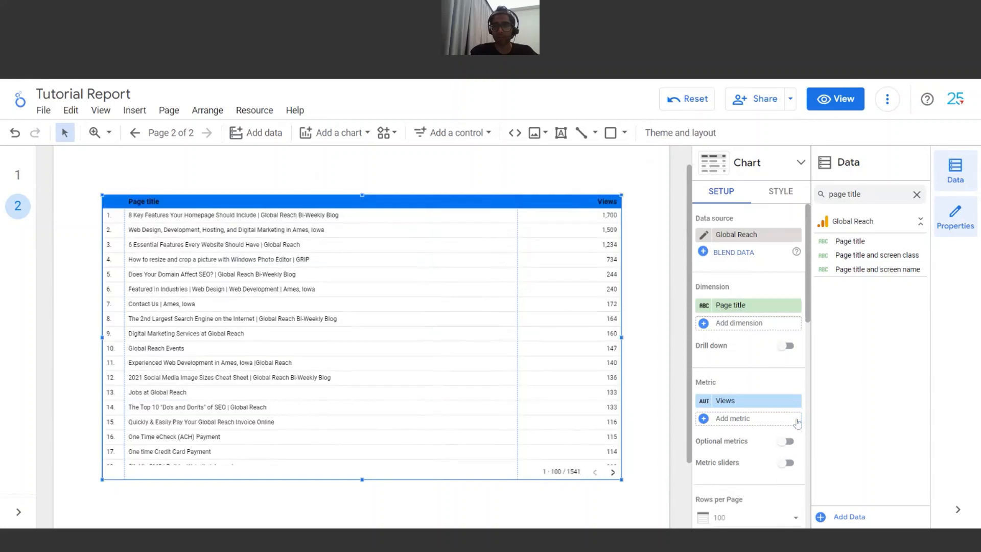
{"action": "left_click", "coordinate": [789, 165]}
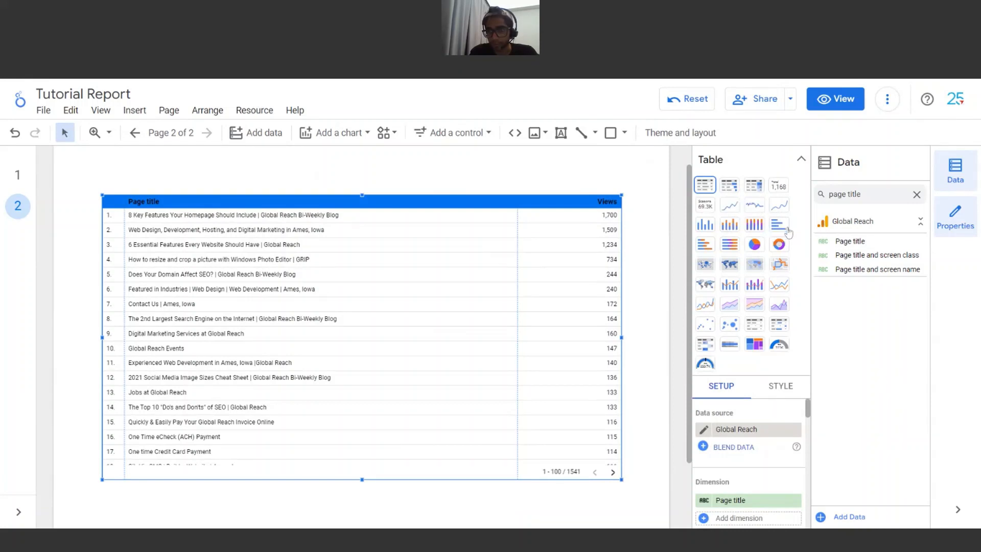
{"action": "left_click", "coordinate": [782, 246]}
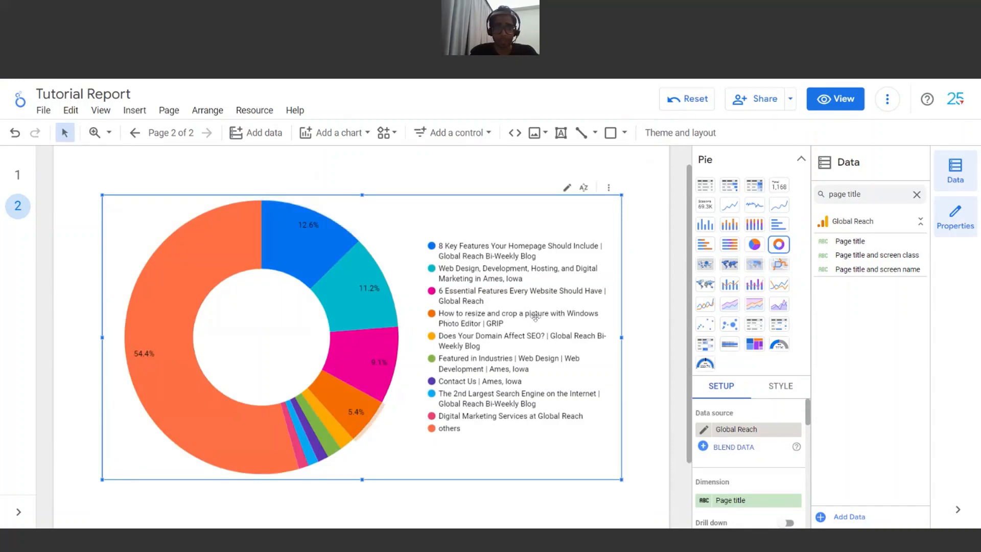
Step: Inspect the donut chart's slices and their values, deselect the chart and go back to the first page
{"action": "mouse_move", "coordinate": [244, 259]}
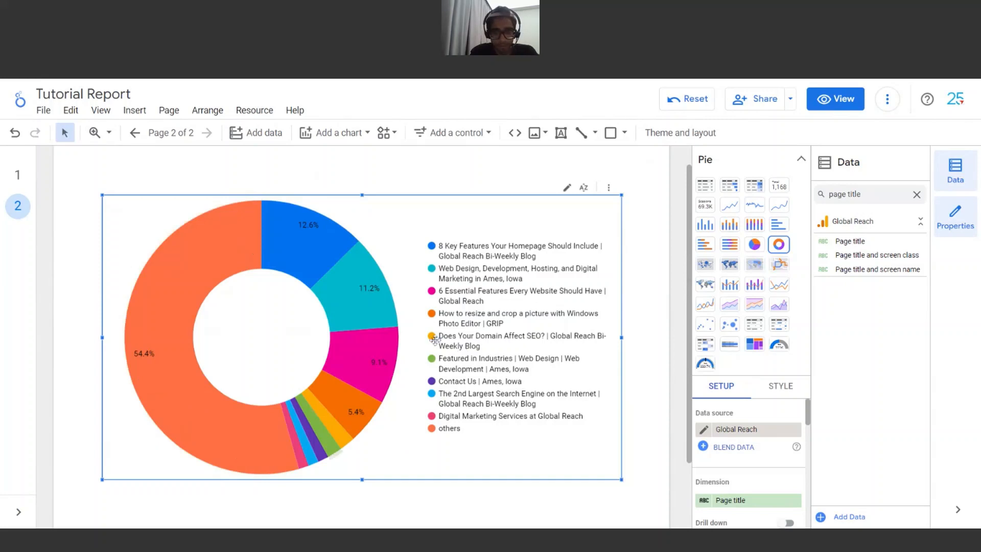
{"action": "mouse_move", "coordinate": [356, 405]}
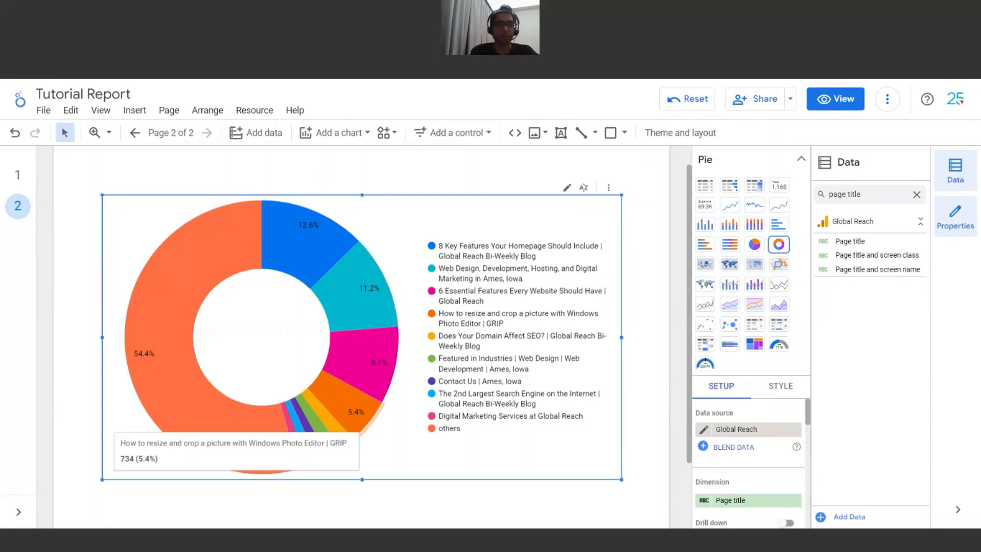
{"action": "left_click", "coordinate": [430, 181]}
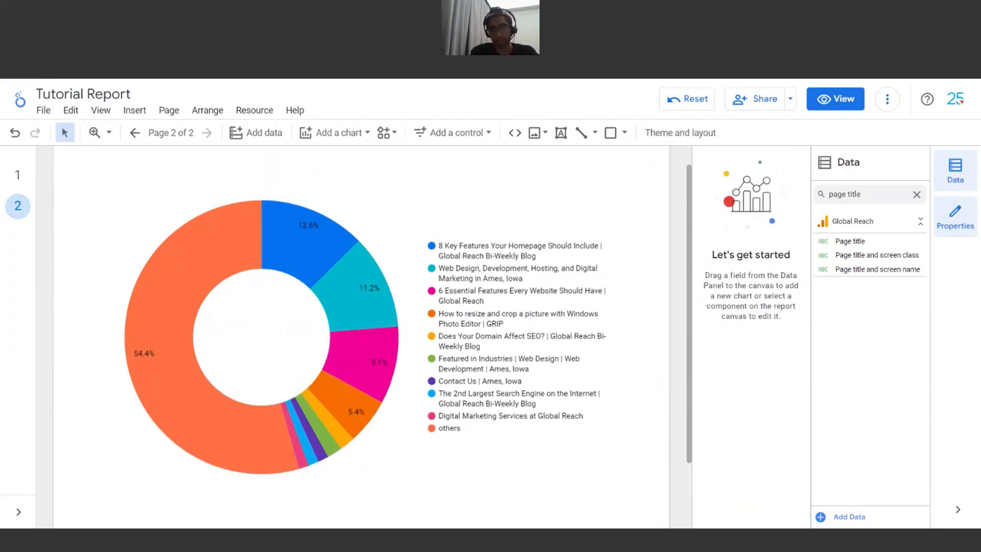
{"action": "left_click", "coordinate": [21, 179]}
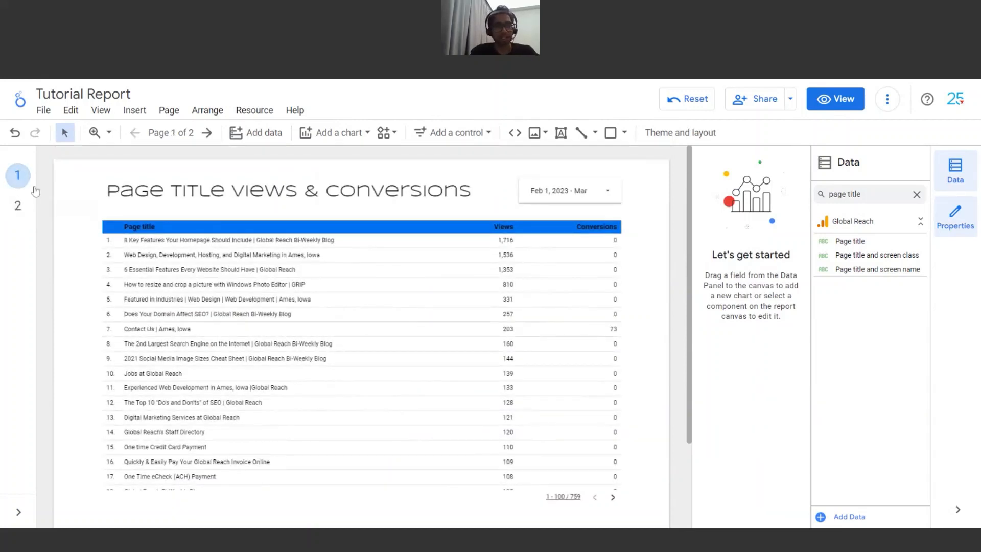